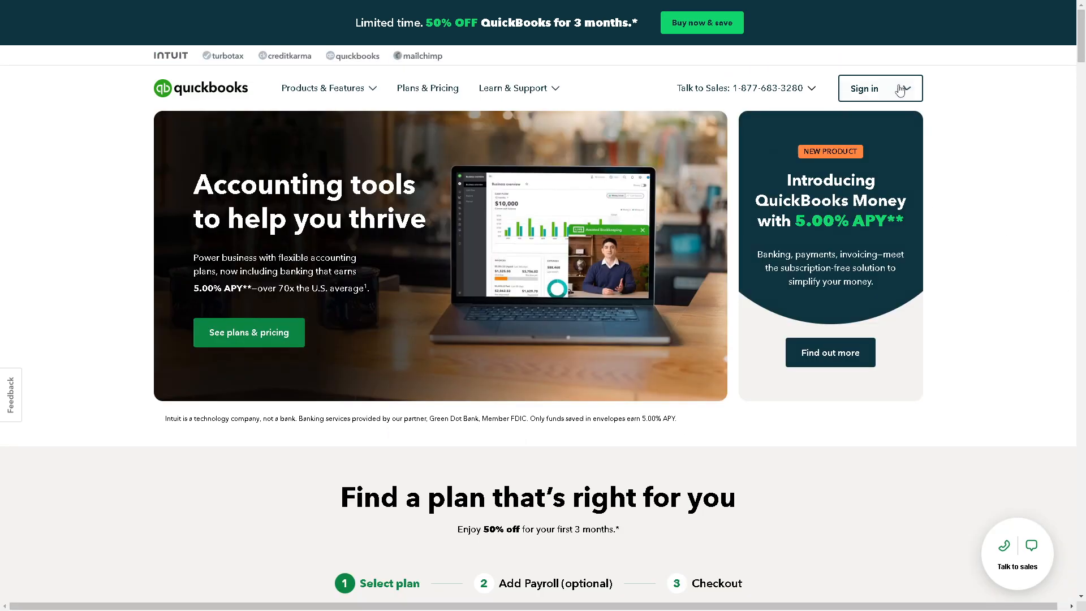
Step: Review the sign-in options, the subscription plans and the payroll add-on plans on the QuickBooks website
{"action": "left_click", "coordinate": [891, 90]}
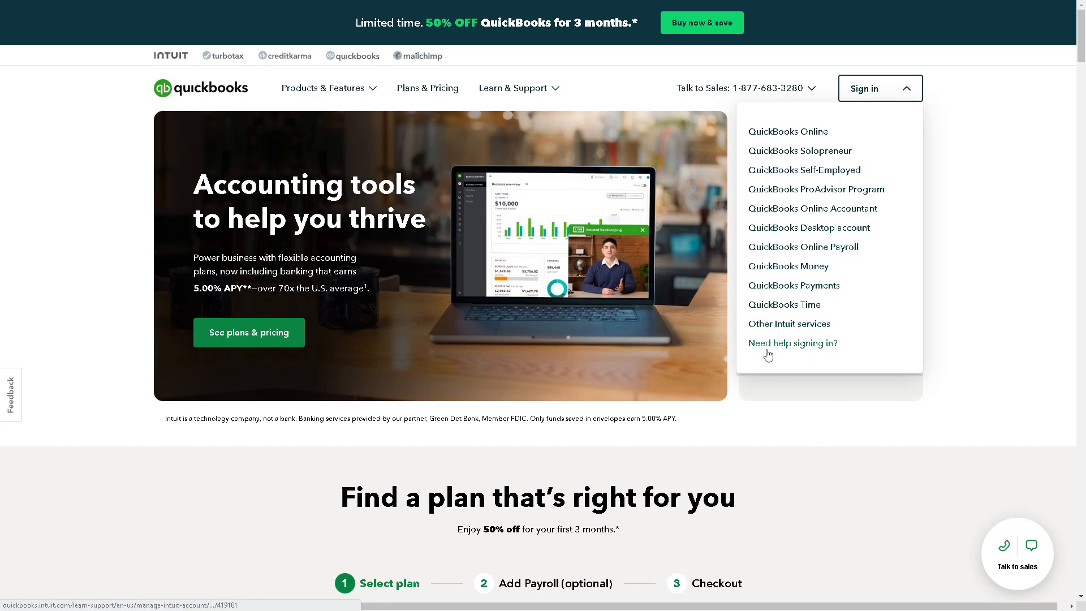
{"action": "scroll", "coordinate": [258, 484], "scroll_direction": "down", "scroll_amount": 2}
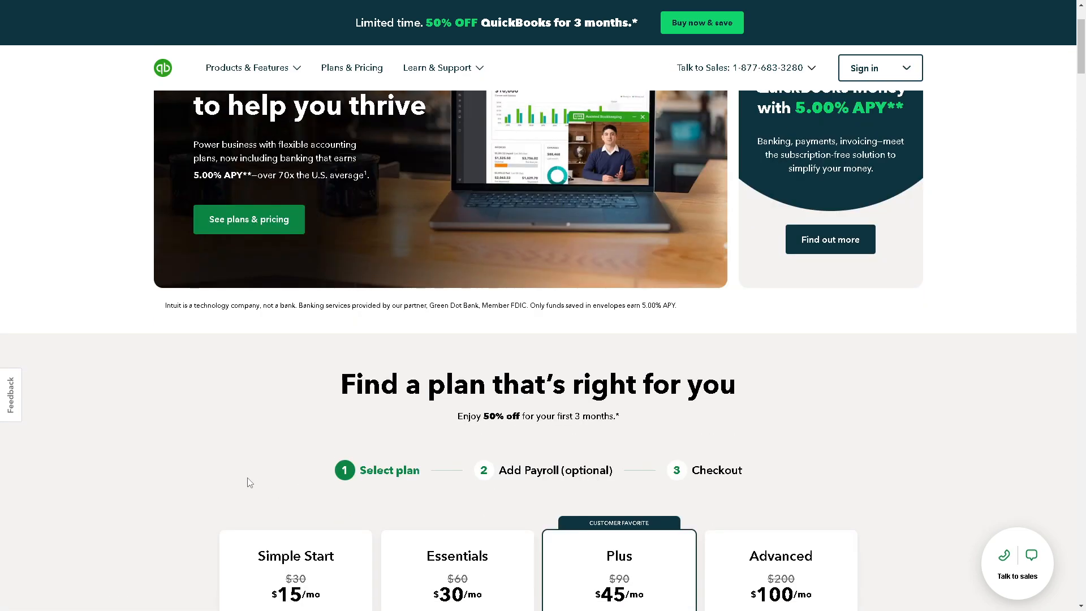
{"action": "scroll", "coordinate": [254, 478], "scroll_direction": "down", "scroll_amount": 1}
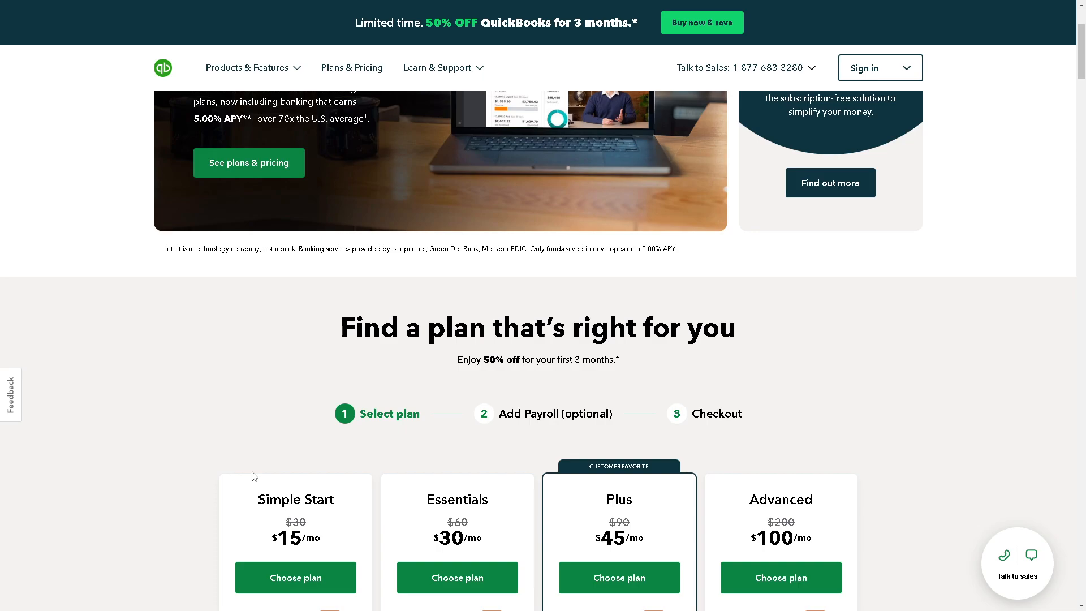
{"action": "scroll", "coordinate": [253, 478], "scroll_direction": "down", "scroll_amount": 2}
{"action": "left_click", "coordinate": [267, 466]}
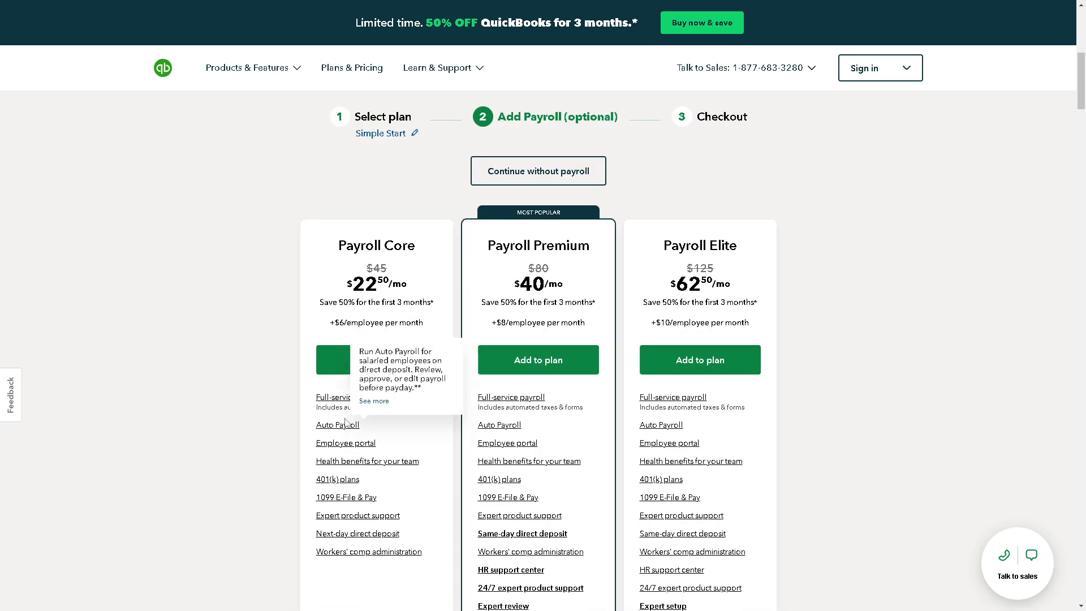
{"action": "left_click", "coordinate": [331, 368]}
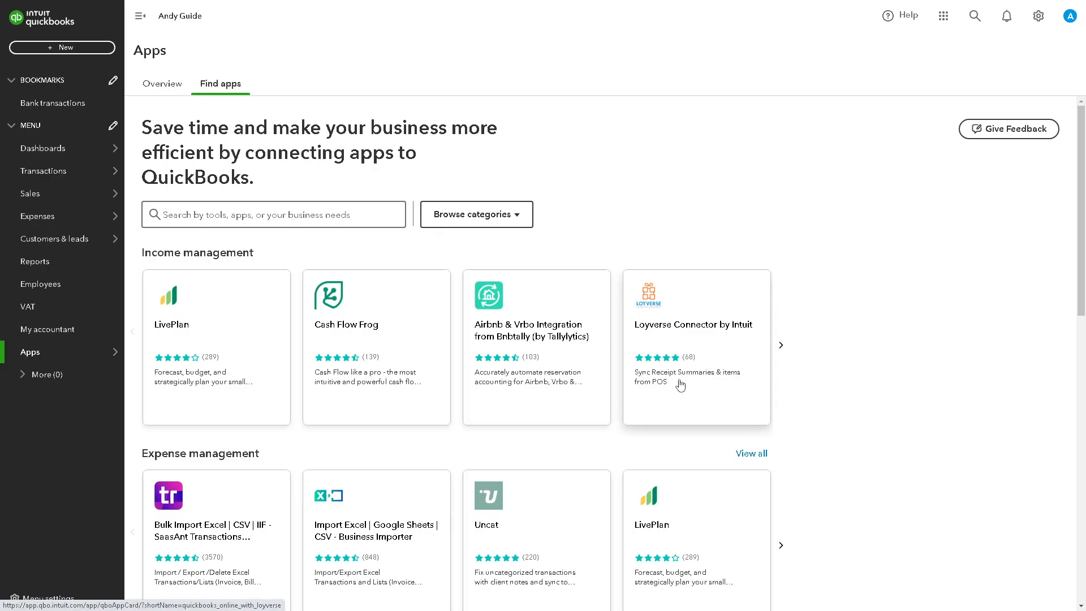
Step: Look through the app categories in the Find apps catalogue, from income management to invoicing
{"action": "scroll", "coordinate": [680, 385], "scroll_direction": "down", "scroll_amount": 1}
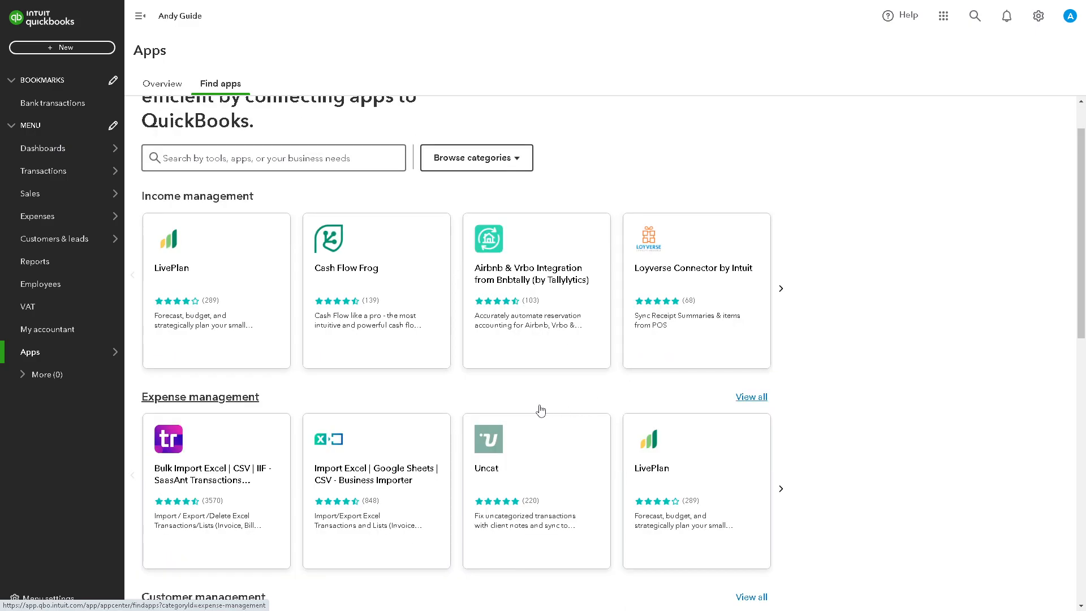
{"action": "scroll", "coordinate": [510, 418], "scroll_direction": "down", "scroll_amount": 2}
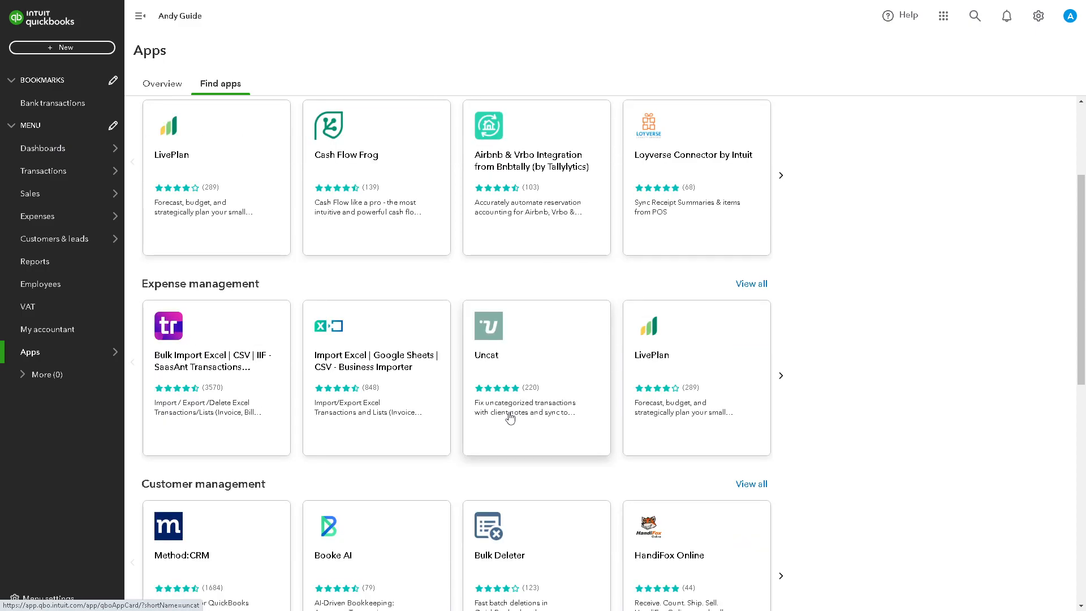
{"action": "scroll", "coordinate": [484, 424], "scroll_direction": "down", "scroll_amount": 1}
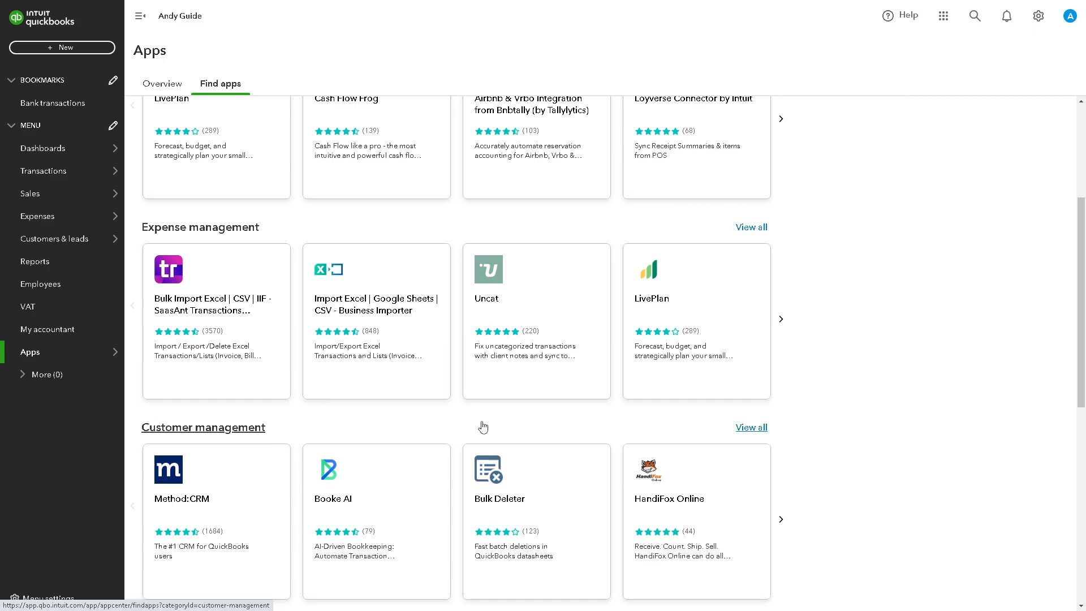
{"action": "scroll", "coordinate": [463, 427], "scroll_direction": "down", "scroll_amount": 2}
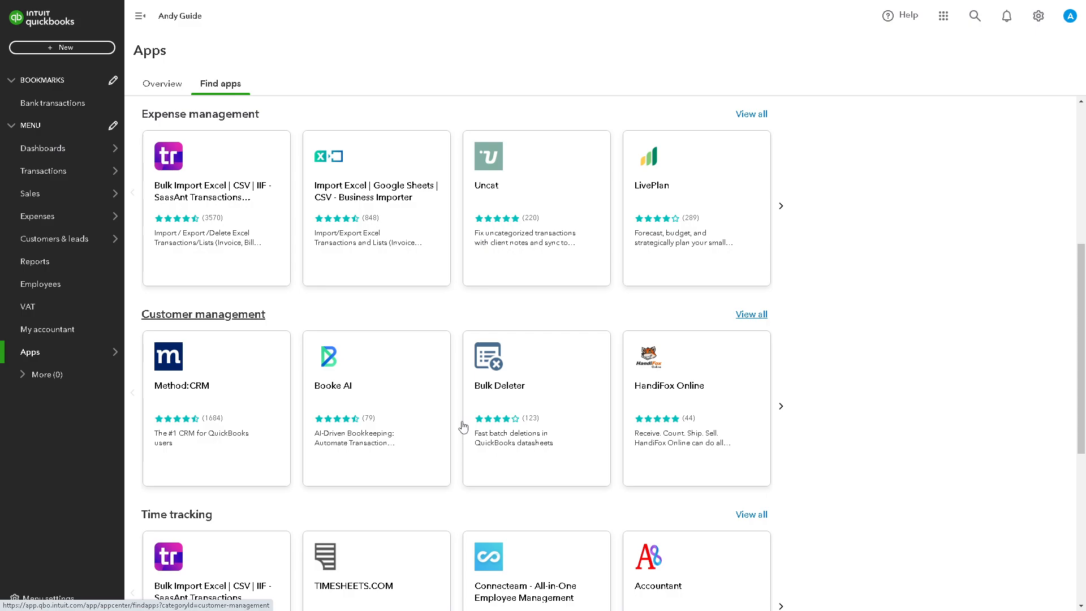
{"action": "scroll", "coordinate": [463, 428], "scroll_direction": "down", "scroll_amount": 1}
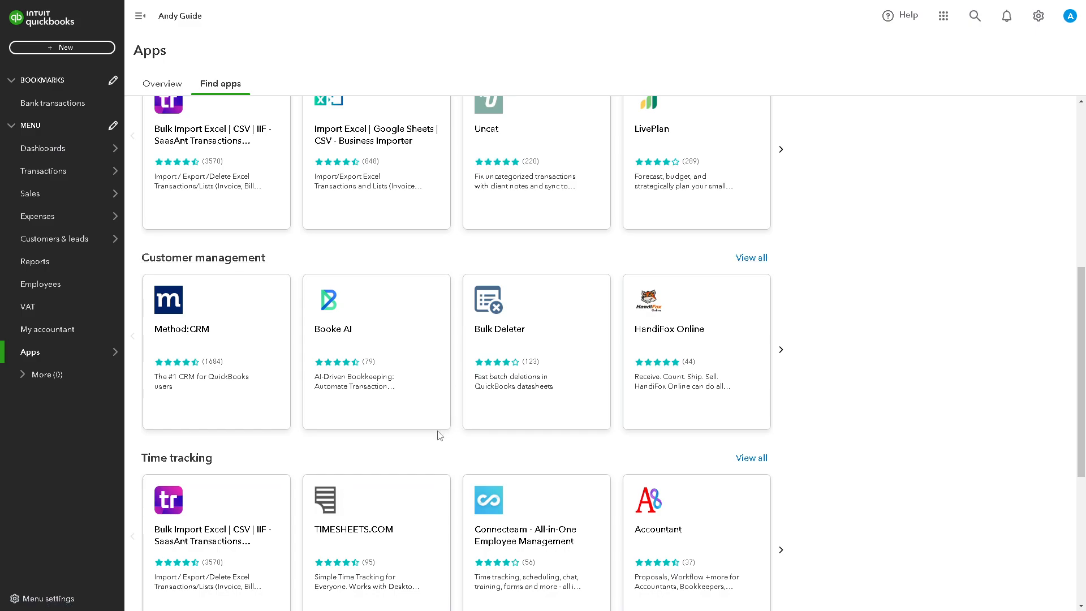
{"action": "scroll", "coordinate": [440, 435], "scroll_direction": "down", "scroll_amount": 1}
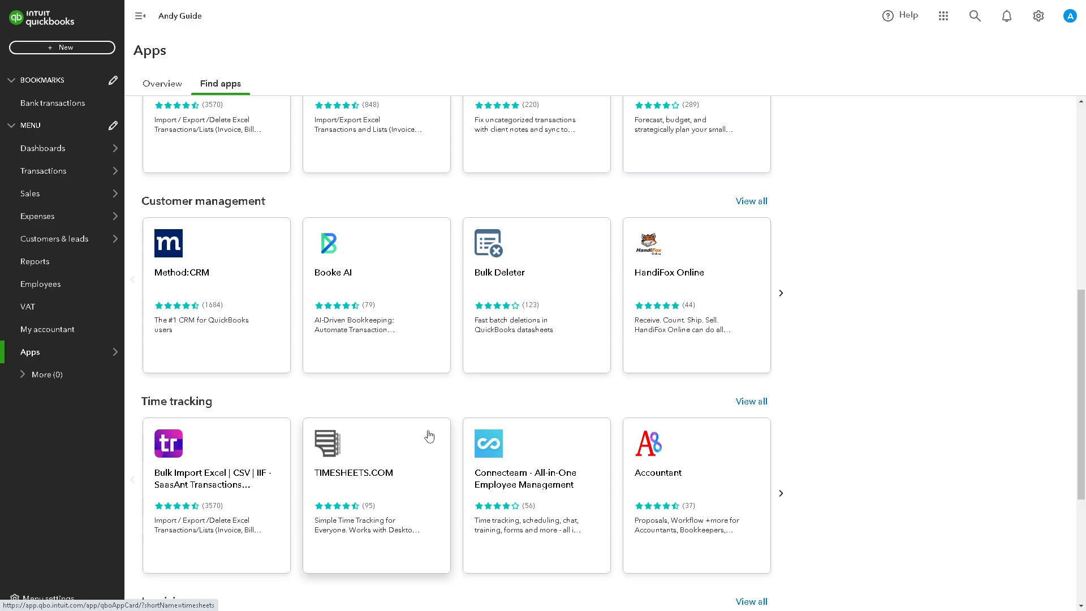
{"action": "scroll", "coordinate": [430, 436], "scroll_direction": "down", "scroll_amount": 2}
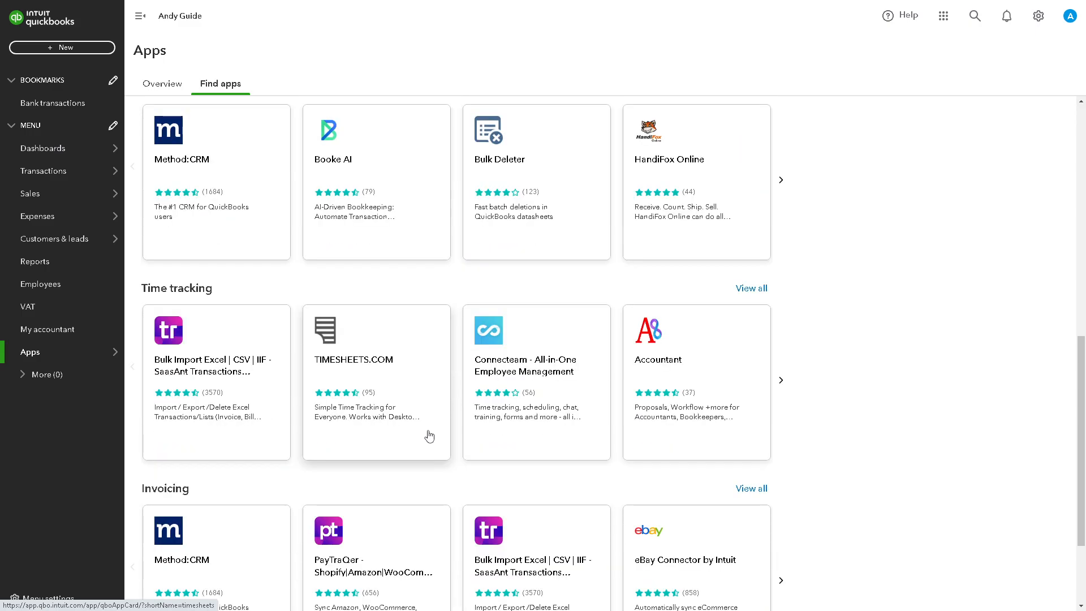
{"action": "scroll", "coordinate": [429, 436], "scroll_direction": "down", "scroll_amount": 3}
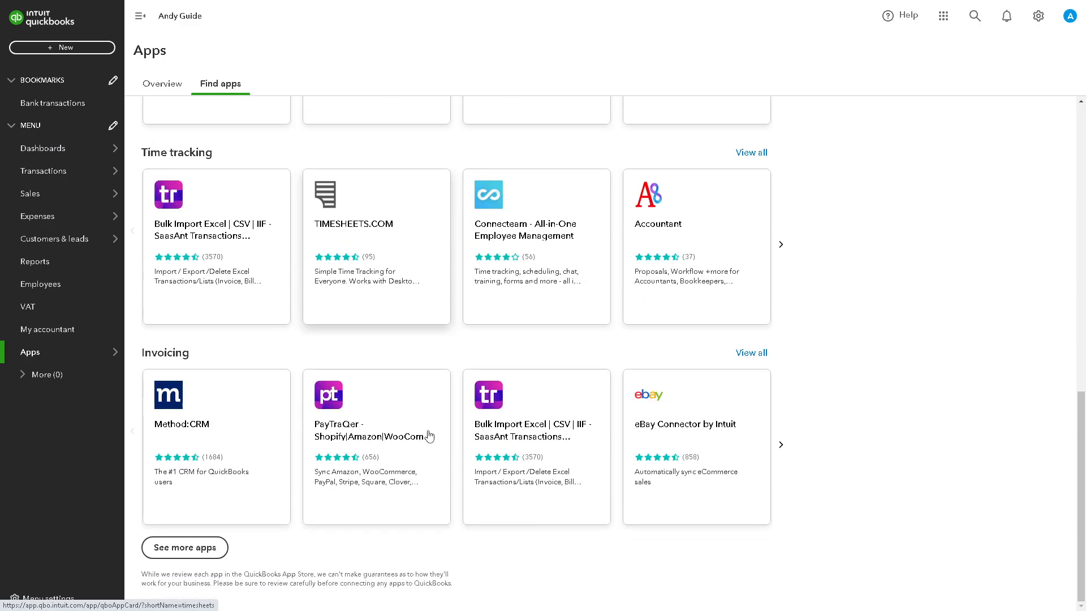
{"action": "scroll", "coordinate": [396, 425], "scroll_direction": "up", "scroll_amount": 6}
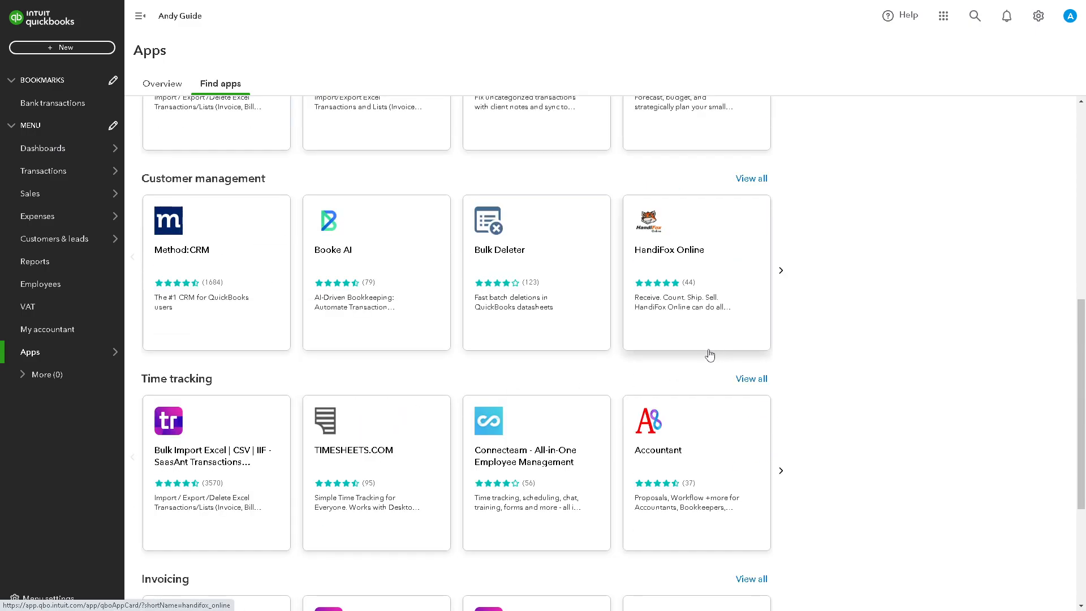
{"action": "scroll", "coordinate": [477, 343], "scroll_direction": "up", "scroll_amount": 6}
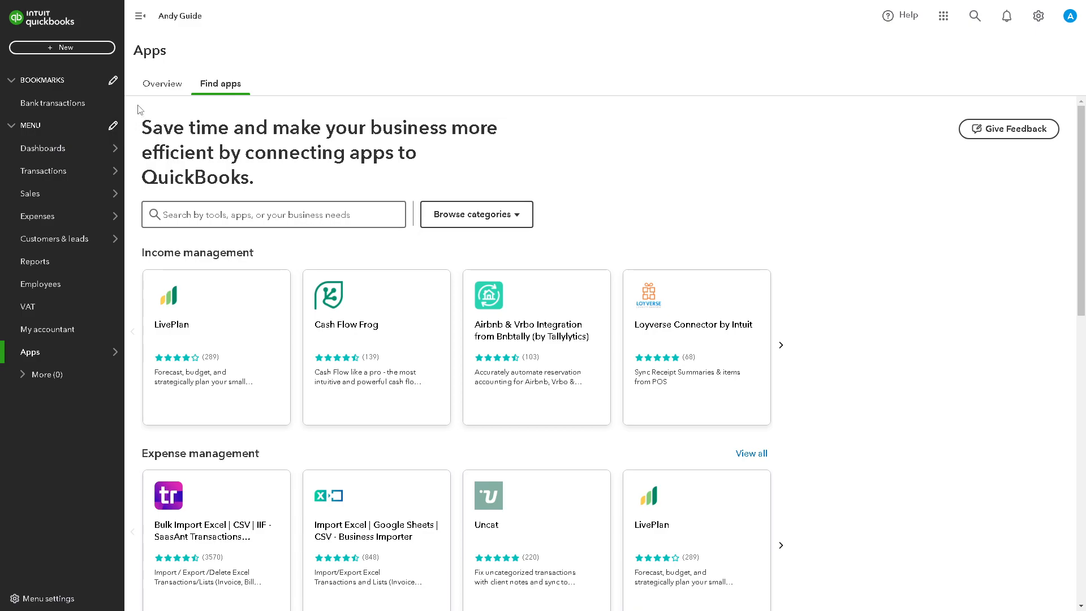
Step: Create a new credit note and select the existing customer for it
{"action": "left_click", "coordinate": [71, 49]}
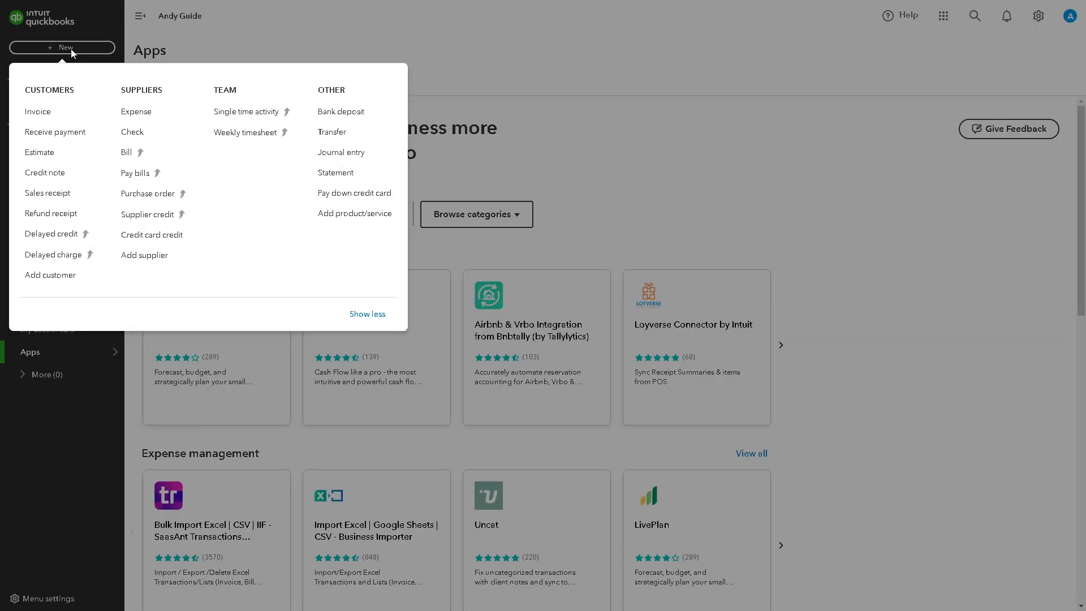
{"action": "left_click", "coordinate": [40, 178]}
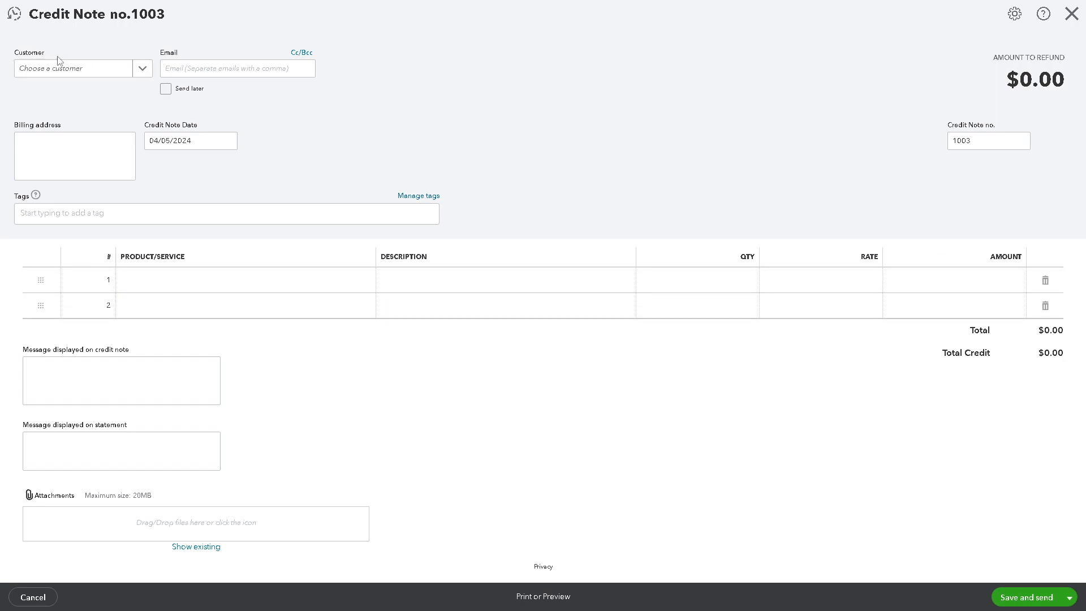
{"action": "left_click", "coordinate": [142, 69]}
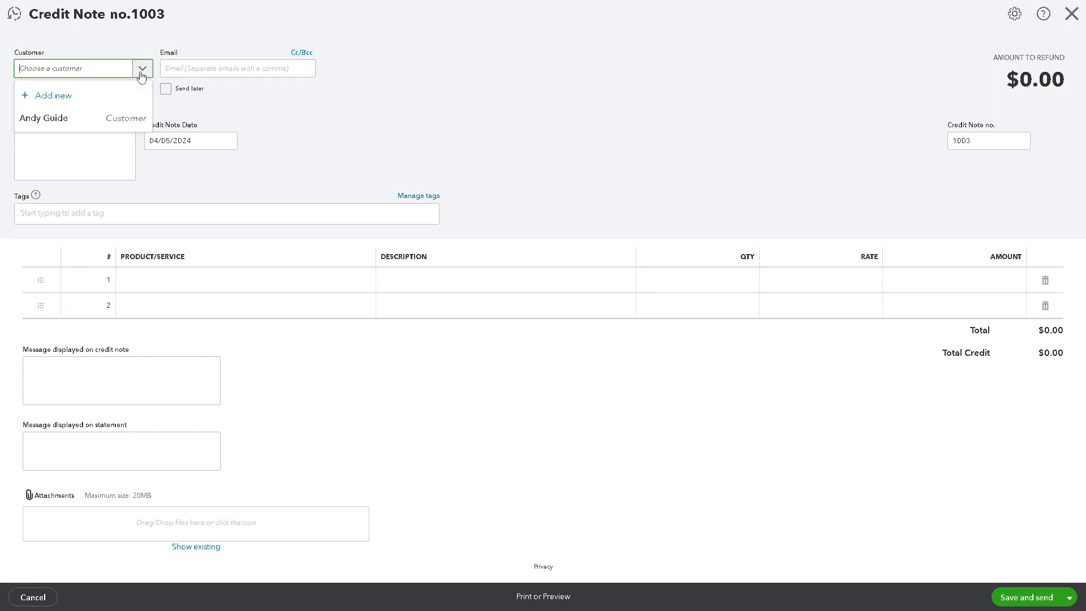
{"action": "left_click", "coordinate": [70, 119]}
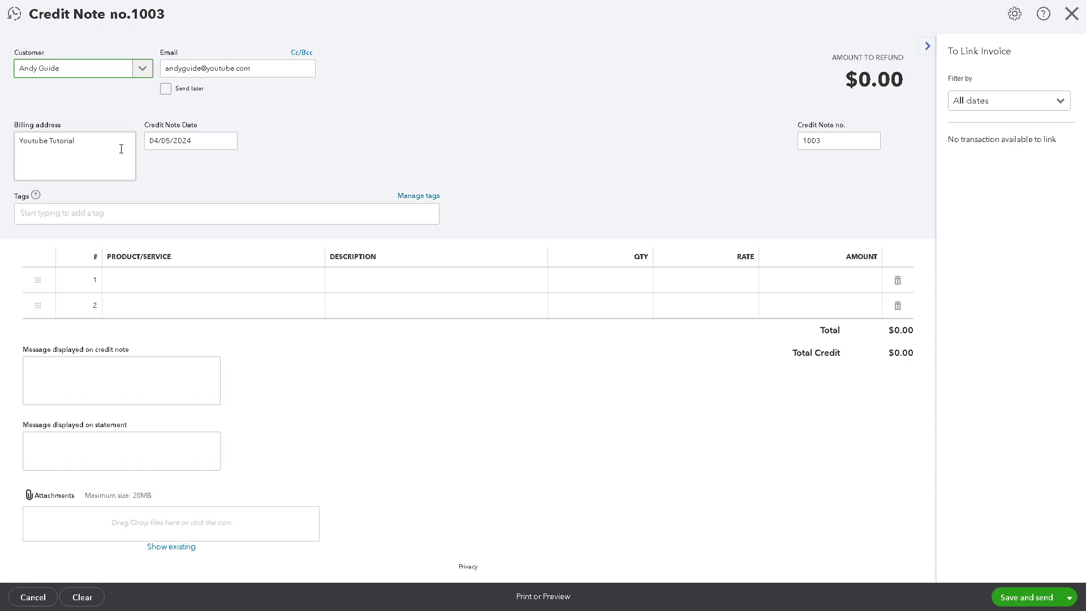
{"action": "left_click", "coordinate": [365, 142]}
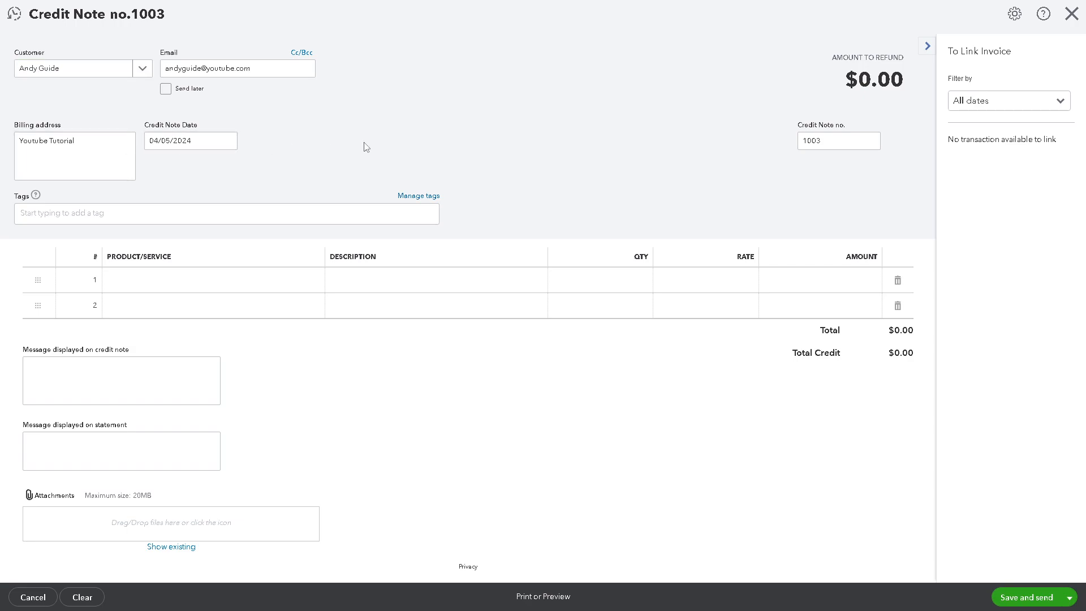
Step: Create and save a new tag named "How to create and apply credit notes in QuickBooks" without a group
{"action": "left_click", "coordinate": [409, 198]}
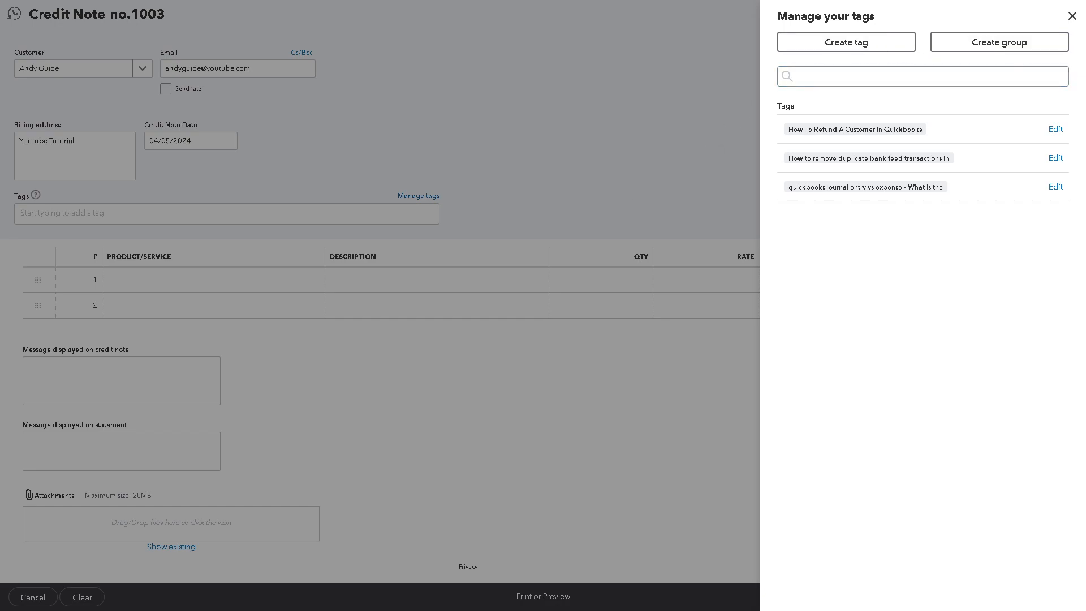
{"action": "left_click", "coordinate": [838, 42]}
{"action": "type", "text": "How to create and apply credit notes in QuickBooks"}
{"action": "left_click", "coordinate": [853, 125]}
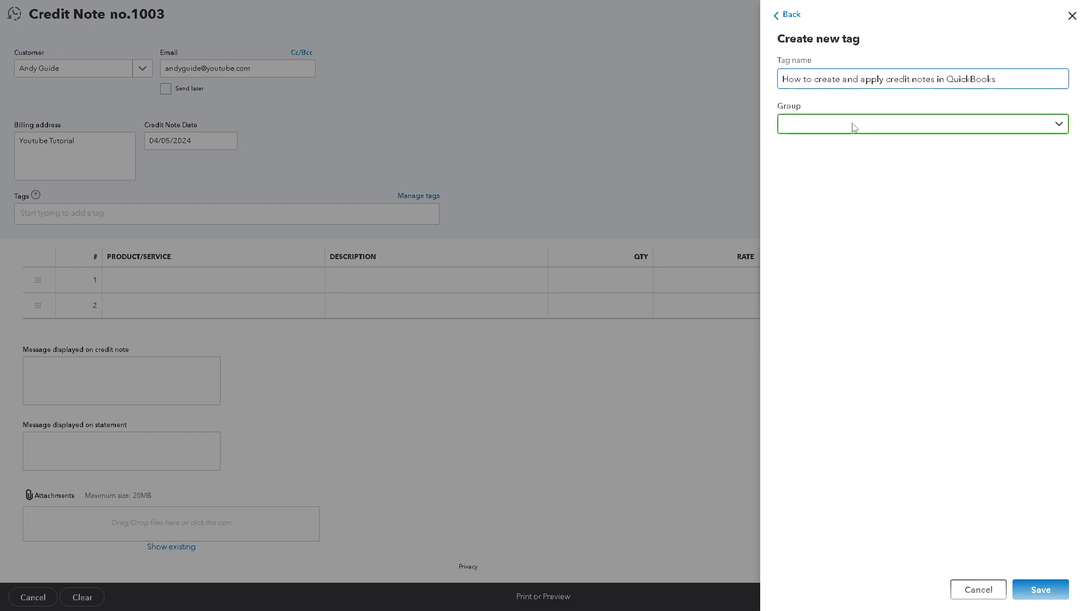
{"action": "left_click", "coordinate": [941, 292]}
{"action": "left_click", "coordinate": [1040, 589]}
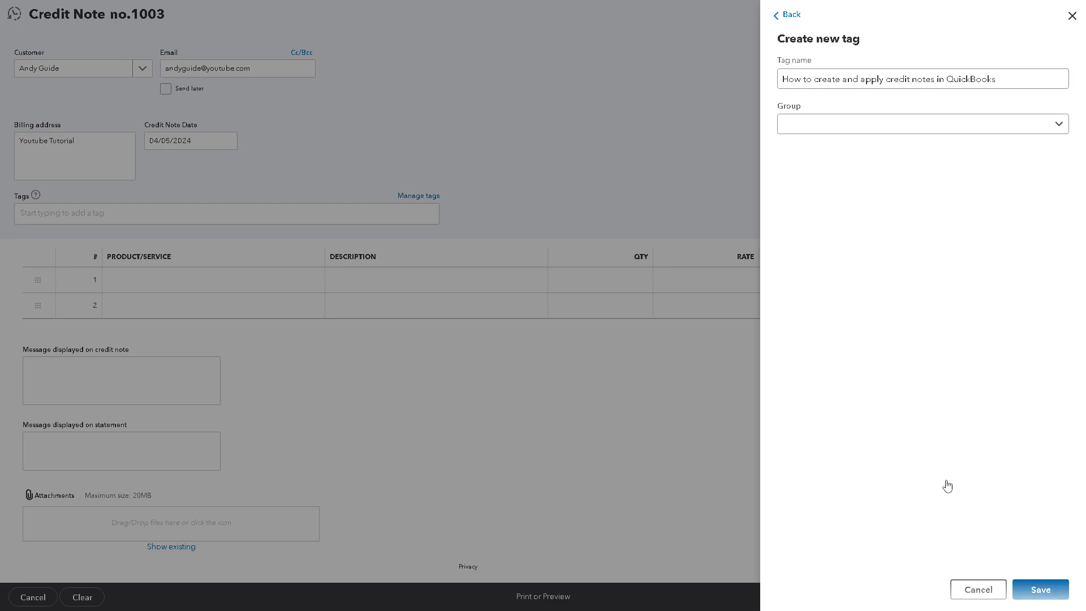
Step: Search the existing tags for "How to create and apply credit notes in QuickBooks Online International" and close the tag management
{"action": "left_click", "coordinate": [921, 75]}
{"action": "type", "text": "How to create and apply credit notes in QuickBooks Online International"}
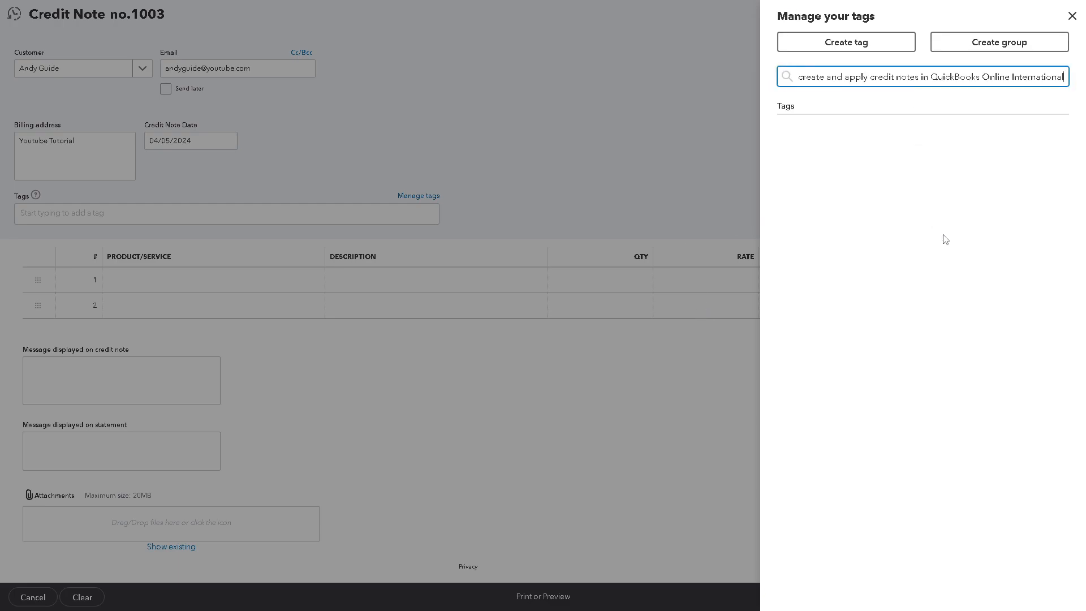
{"action": "left_click", "coordinate": [1072, 16]}
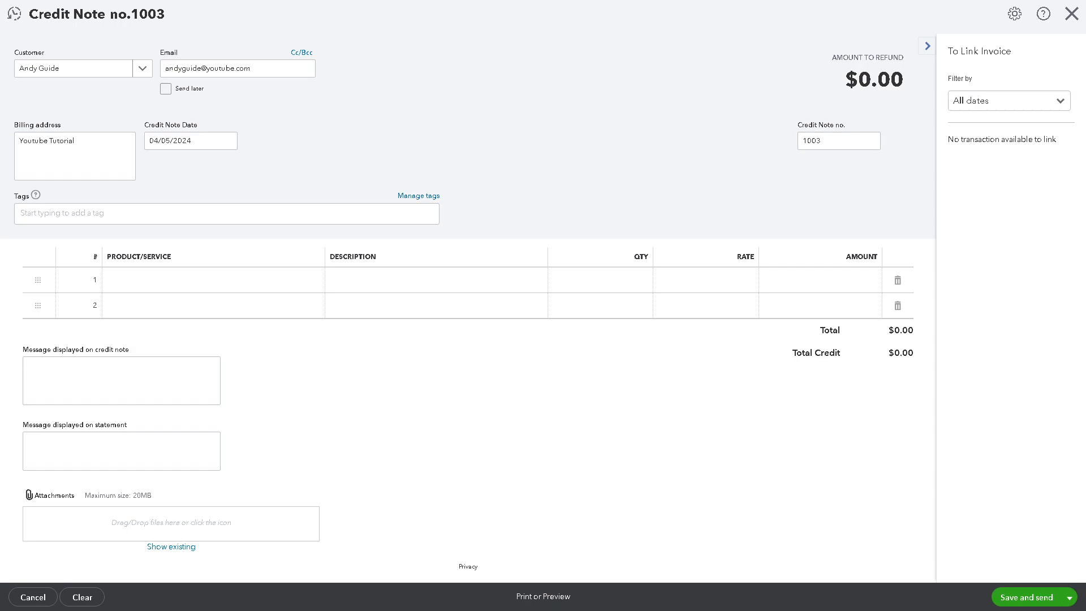
Step: Add a new Service item from the first credit note line, named "How to create and apply credit notes in QuickBooks Online International"
{"action": "left_click", "coordinate": [304, 283]}
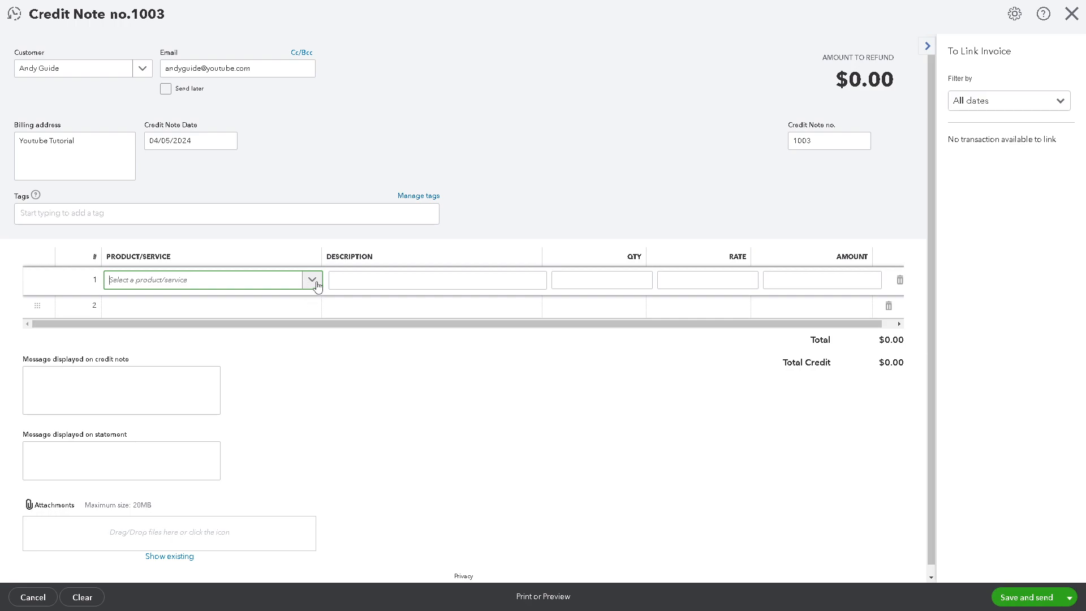
{"action": "left_click", "coordinate": [311, 280]}
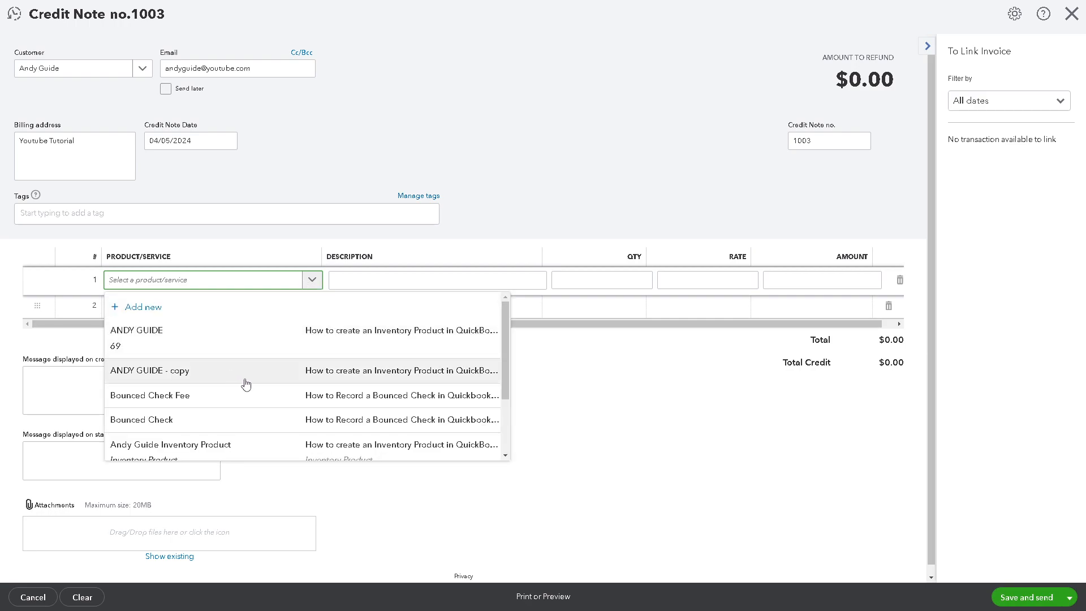
{"action": "left_click", "coordinate": [176, 313]}
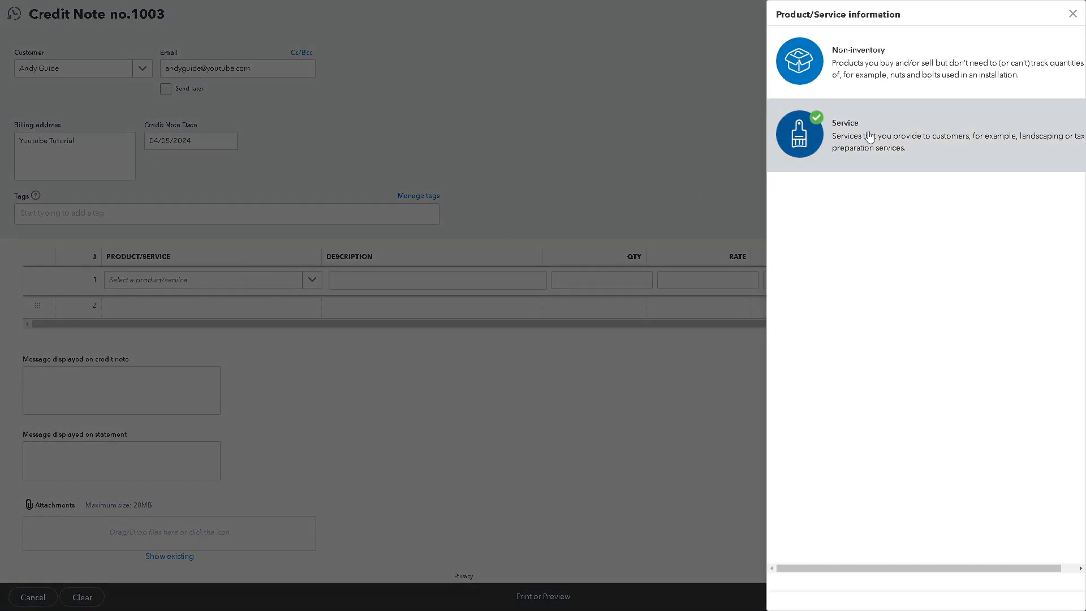
{"action": "left_click", "coordinate": [869, 136]}
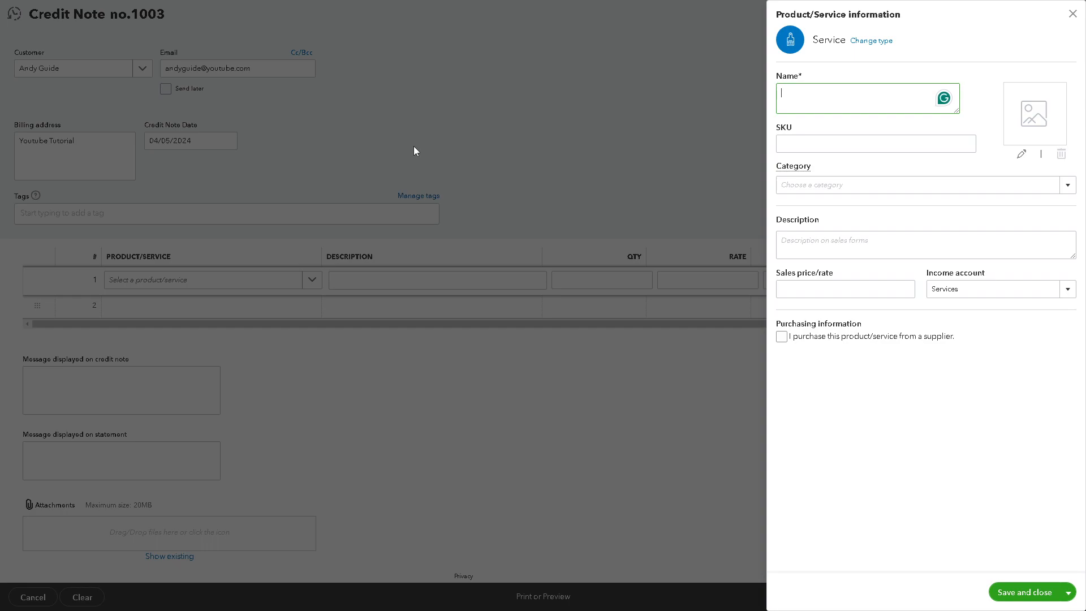
{"action": "type", "text": "How to create and apply credit notes in QuickBooks Online International"}
{"action": "left_click", "coordinate": [819, 145]}
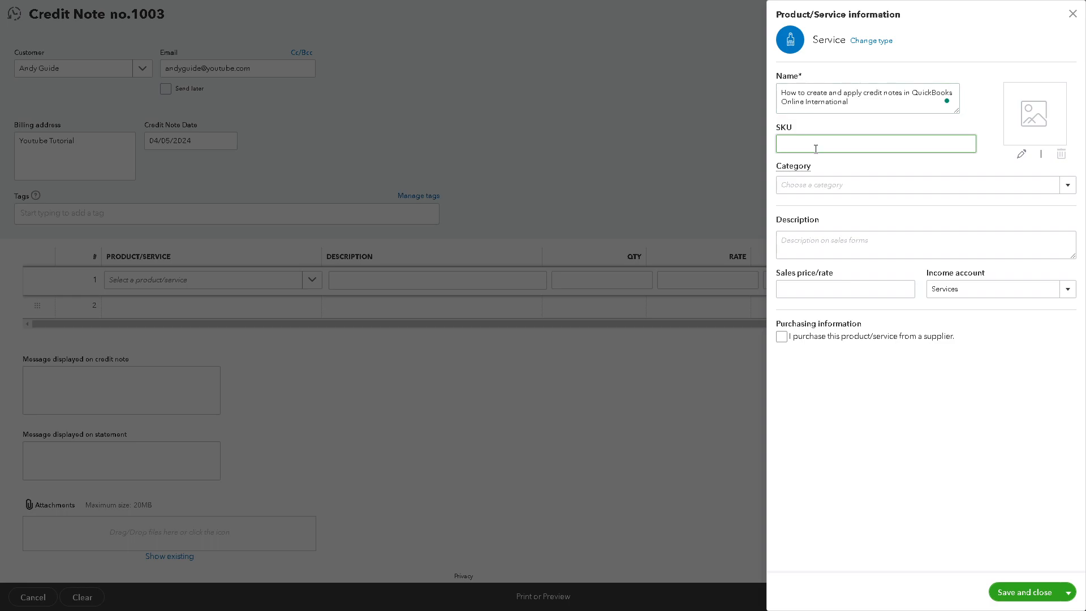
Step: Add and save a new category named "credit notes in QuickBooks Online International" for the service item
{"action": "left_click", "coordinate": [990, 188]}
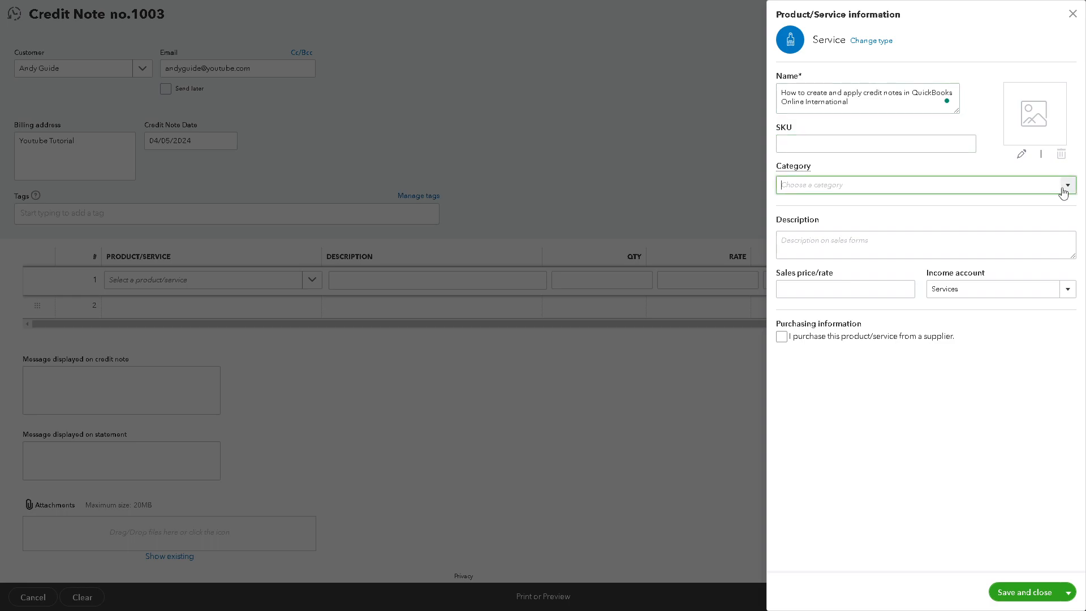
{"action": "left_click", "coordinate": [1068, 186]}
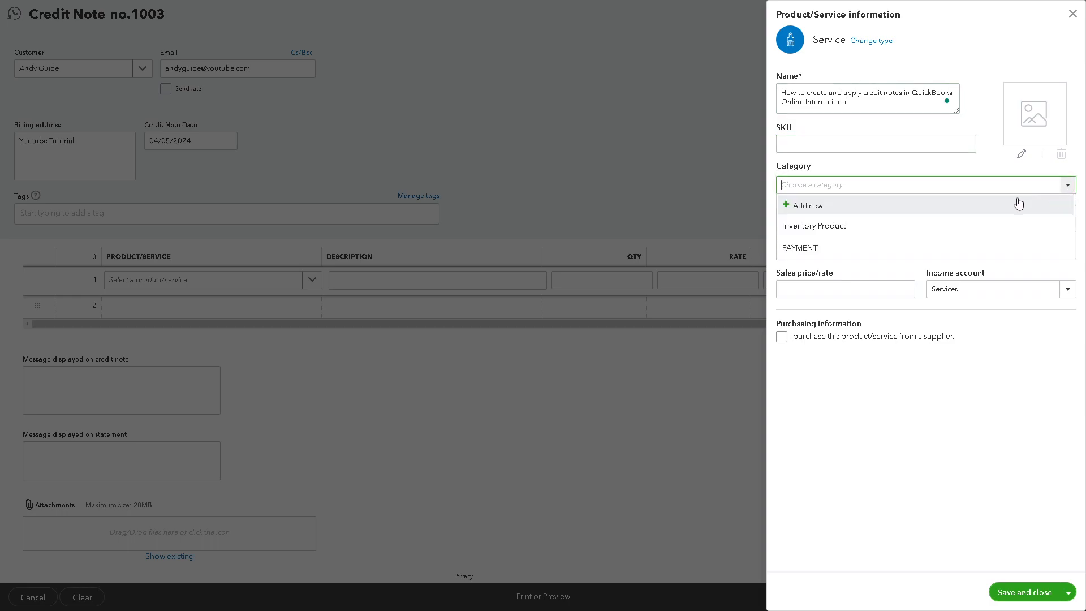
{"action": "left_click", "coordinate": [849, 207]}
{"action": "type", "text": "How to create and apply credit notes in QuickBooks Online International"}
{"action": "left_click_drag", "start_coordinate": [884, 264], "coordinate": [654, 264]}
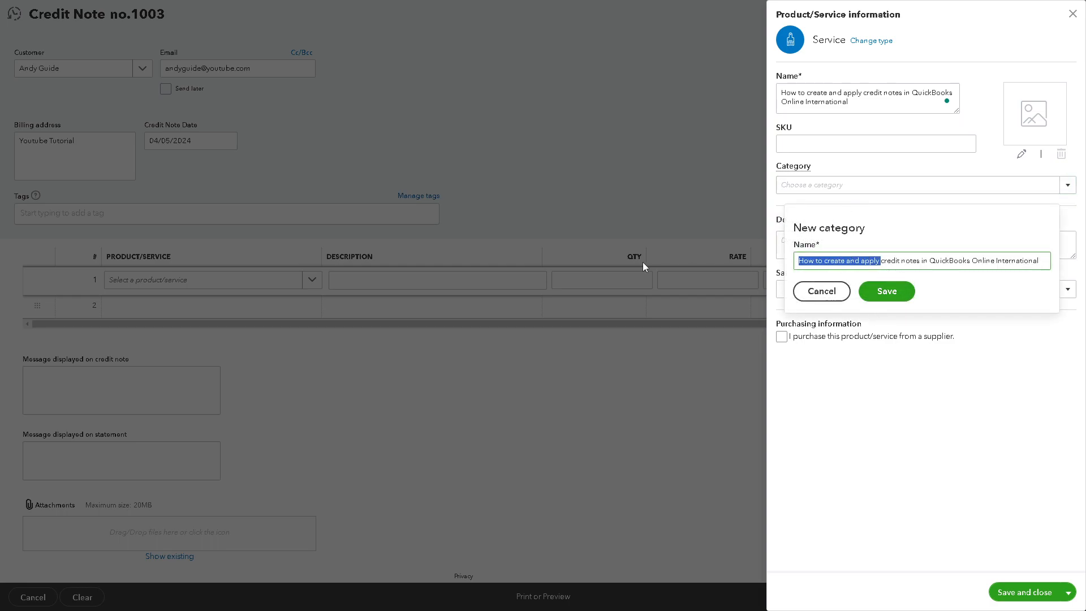
{"action": "key", "text": "BackSpace"}
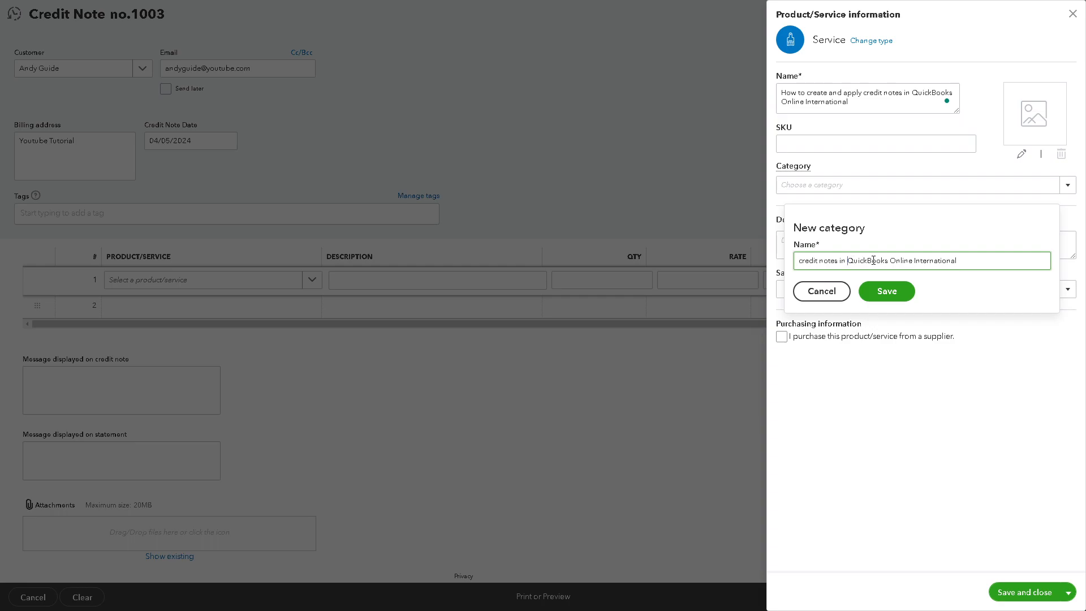
{"action": "left_click_drag", "start_coordinate": [847, 260], "coordinate": [1072, 264]}
{"action": "left_click", "coordinate": [883, 294]}
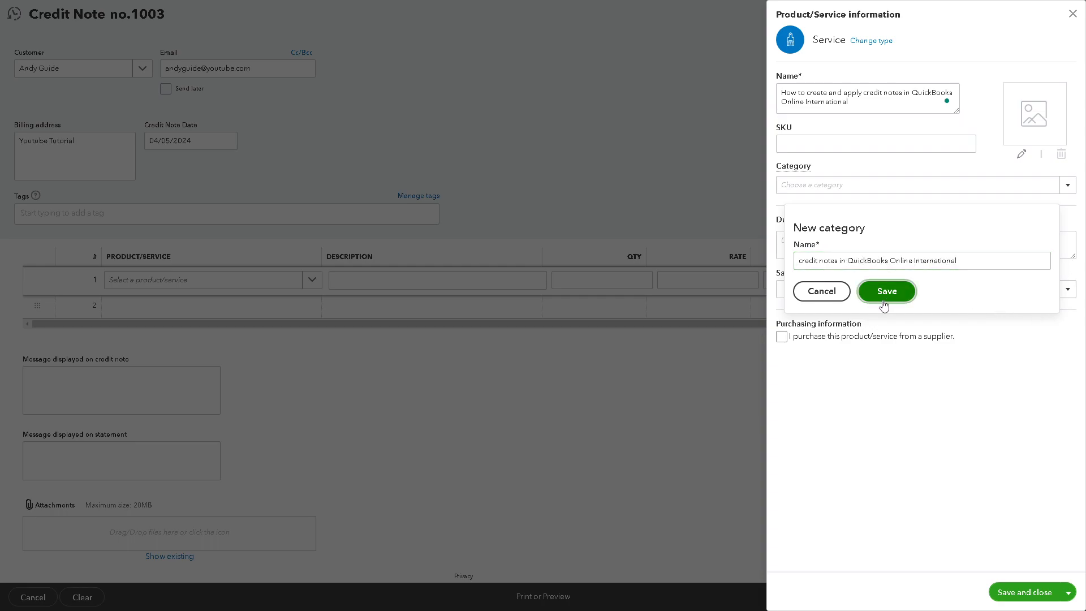
Step: Enter "How to create and apply credit notes in QuickBooks Online International" as the service item's description
{"action": "left_click", "coordinate": [844, 252]}
{"action": "type", "text": "How to create and apply credit notes in QuickBooks Online International"}
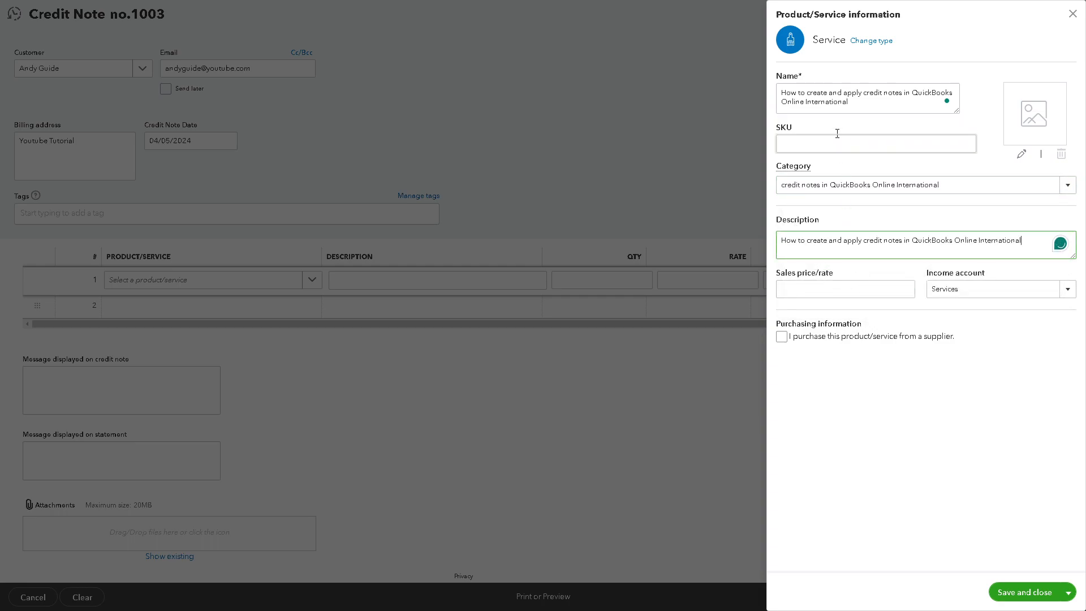
Step: Shorten the service name to "apply credit notes in QuickBooks Online International" and save the item
{"action": "left_click_drag", "start_coordinate": [863, 92], "coordinate": [558, 102]}
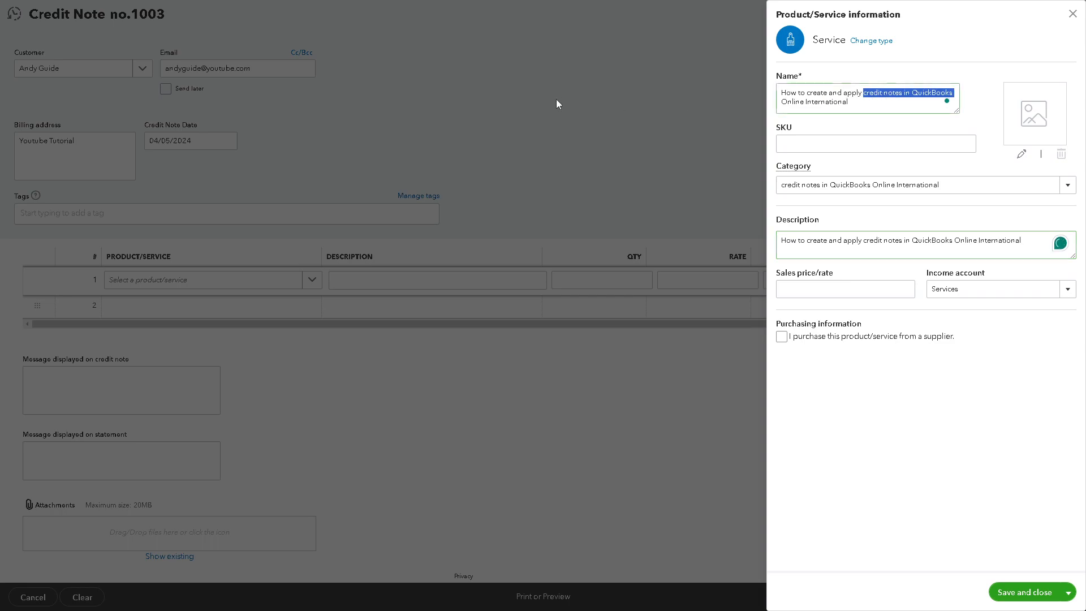
{"action": "left_click", "coordinate": [843, 102]}
{"action": "left_click_drag", "start_coordinate": [863, 92], "coordinate": [697, 97]}
{"action": "left_click", "coordinate": [841, 92]}
{"action": "left_click", "coordinate": [861, 106]}
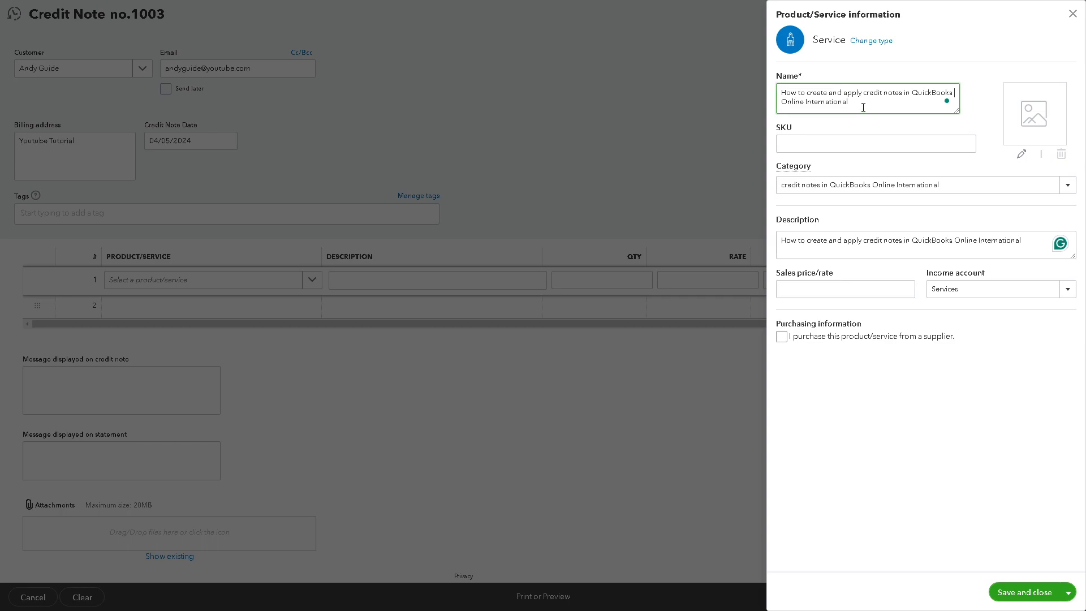
{"action": "left_click_drag", "start_coordinate": [844, 90], "coordinate": [723, 97]}
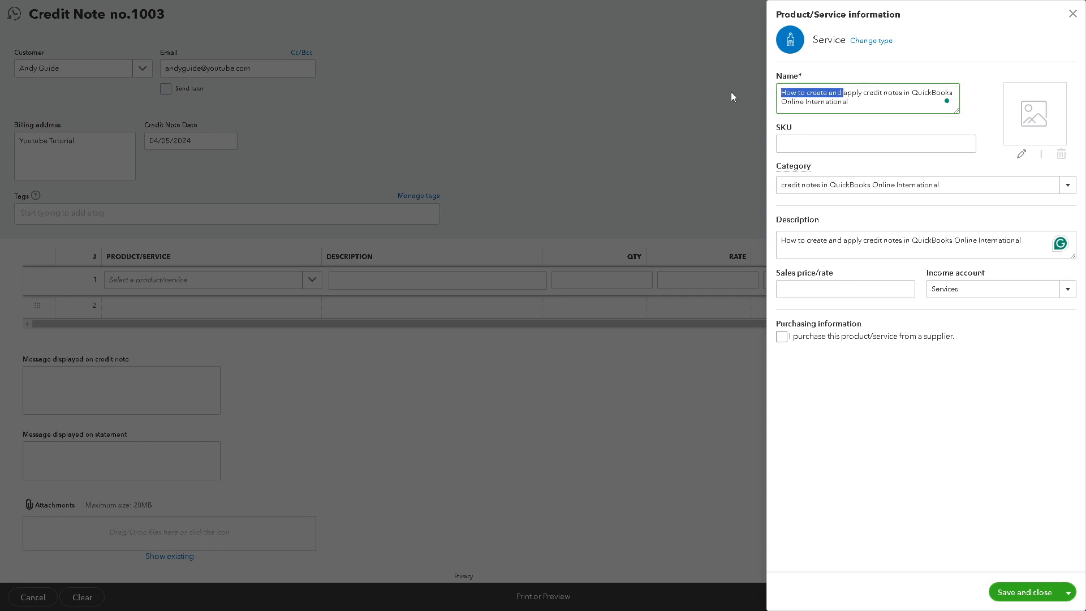
{"action": "key", "text": "BackSpace"}
{"action": "left_click", "coordinate": [910, 381]}
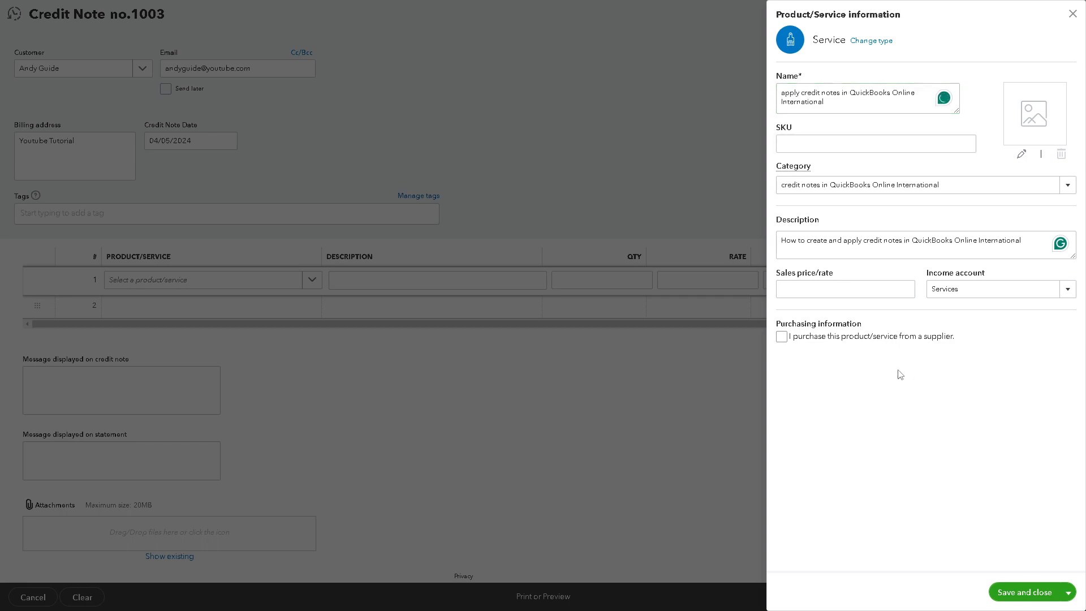
{"action": "left_click", "coordinate": [1025, 592]}
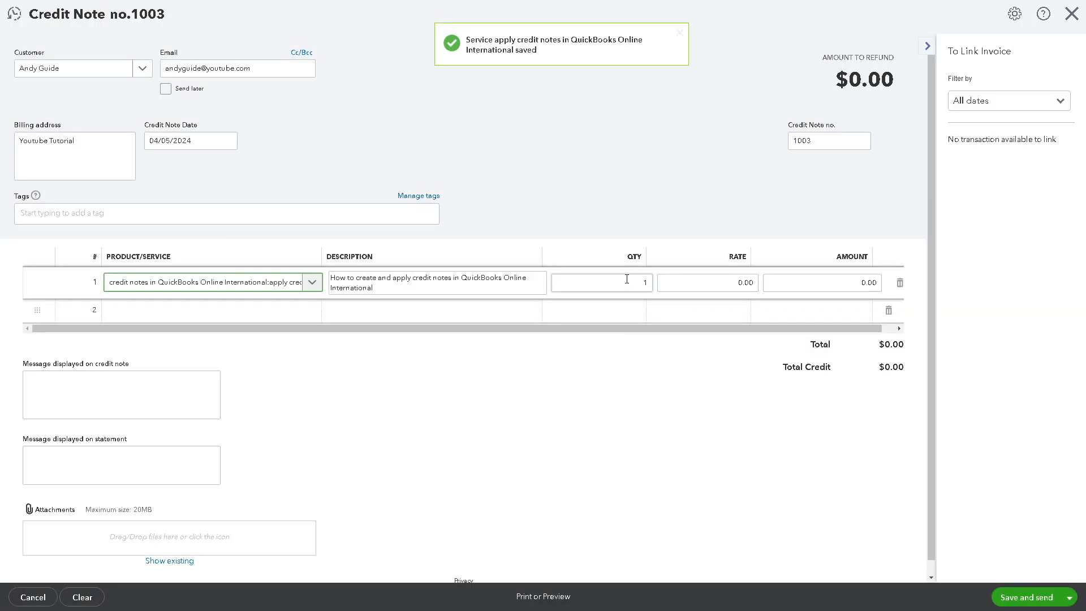
Step: Set the amount of the first credit note line to 100
{"action": "left_click", "coordinate": [627, 279]}
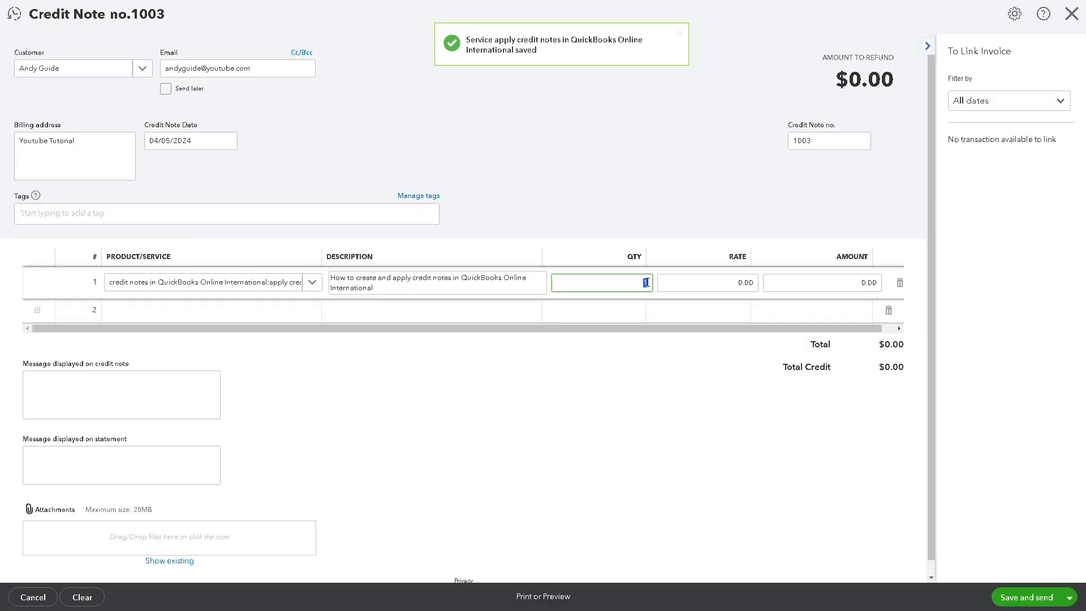
{"action": "left_click", "coordinate": [744, 283]}
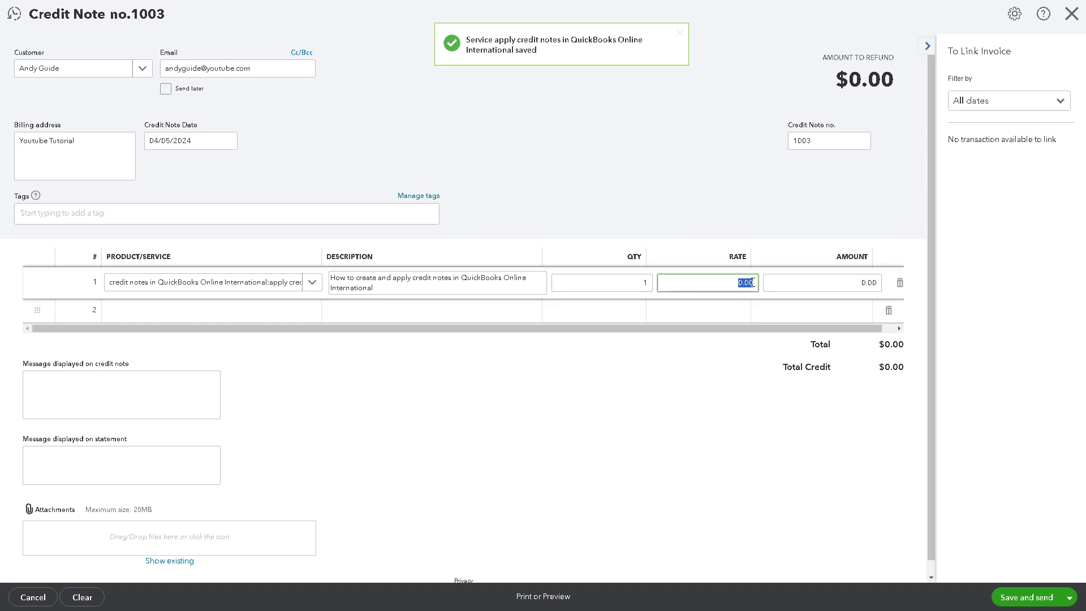
{"action": "left_click", "coordinate": [876, 281]}
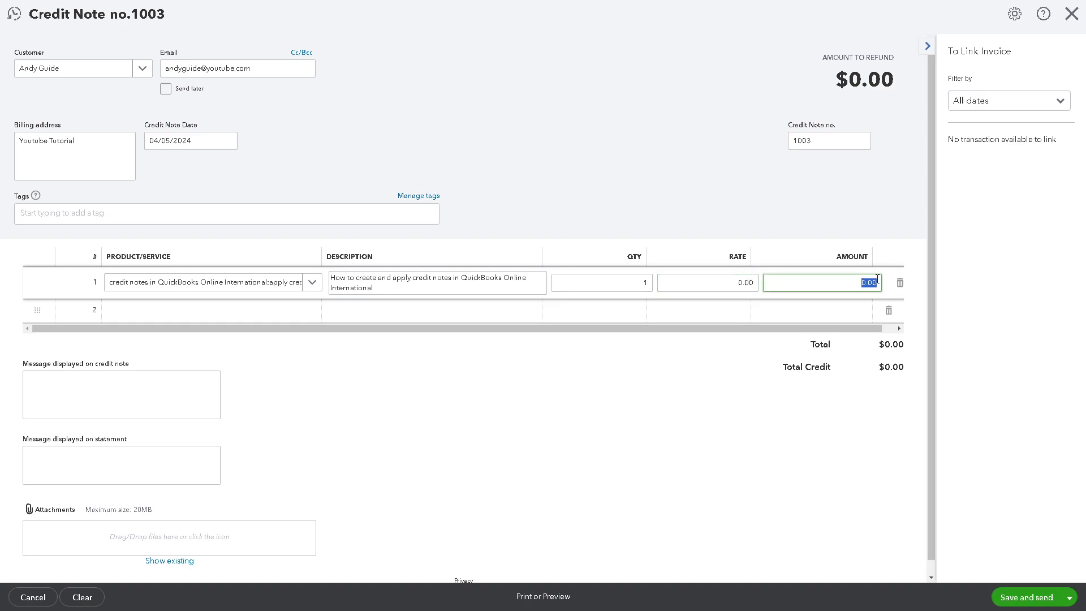
{"action": "key", "text": "BackSpace"}
{"action": "left_click_drag", "start_coordinate": [843, 285], "coordinate": [896, 286]}
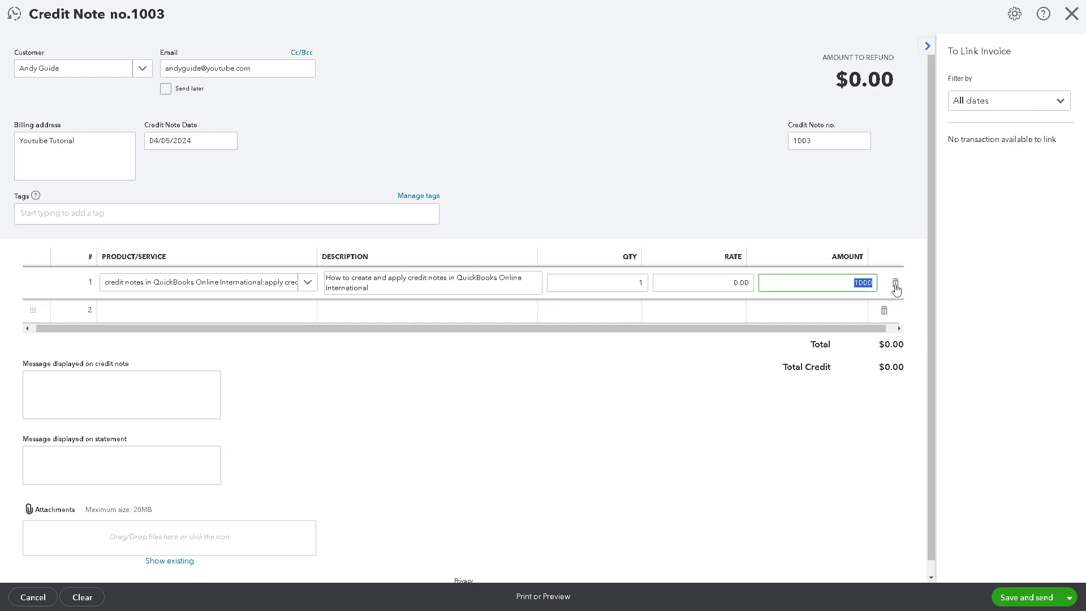
{"action": "type", "text": "100"}
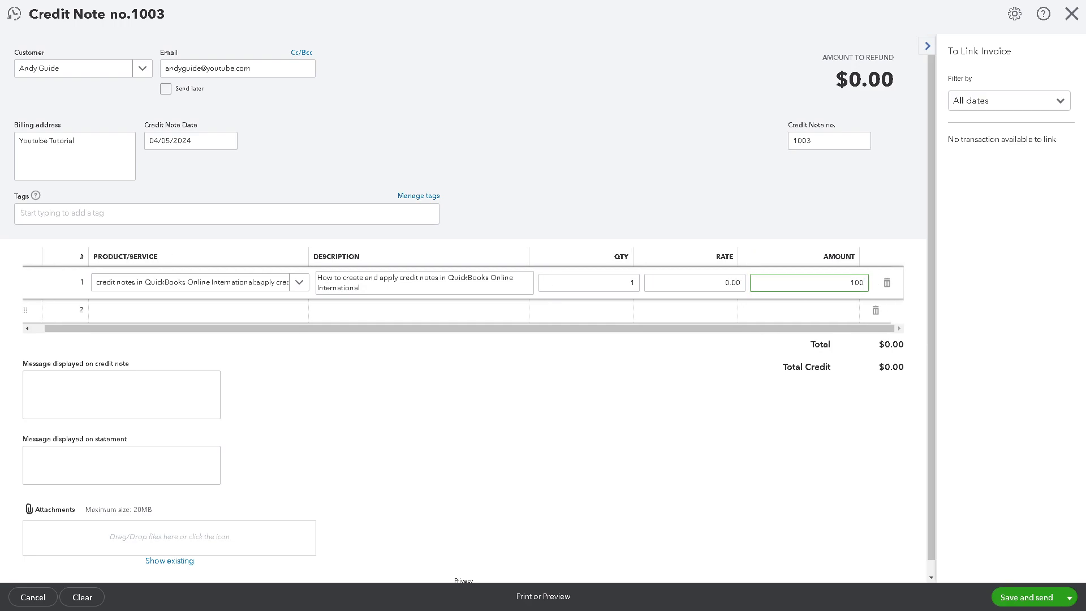
{"action": "key", "text": "Tab"}
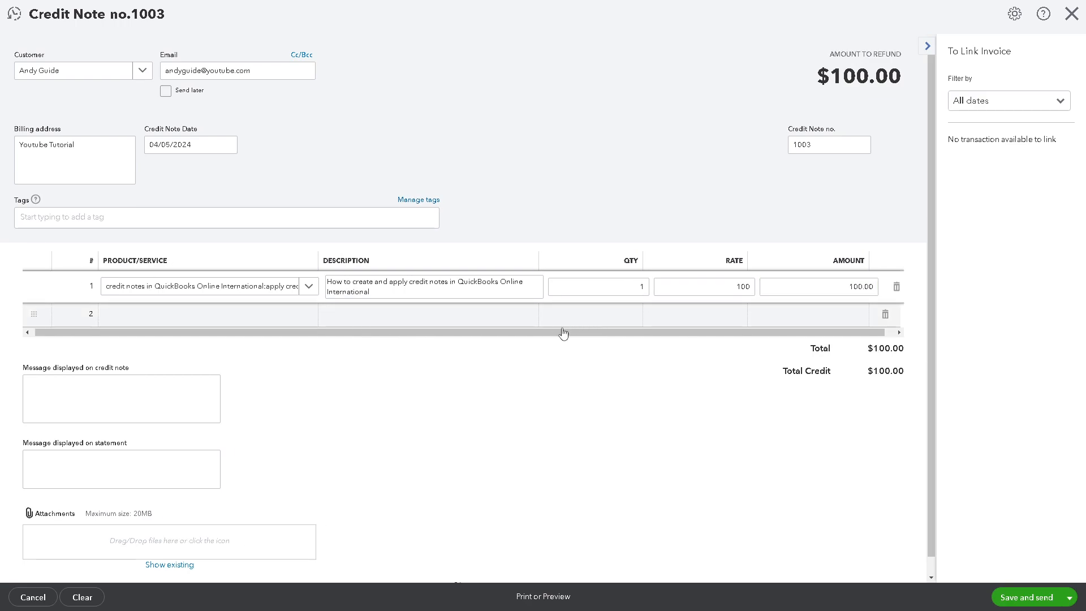
Step: Set the credit note and statement messages to "How to create and apply credit notes in QuickBooks Online International", and save and close the note
{"action": "left_click", "coordinate": [154, 391]}
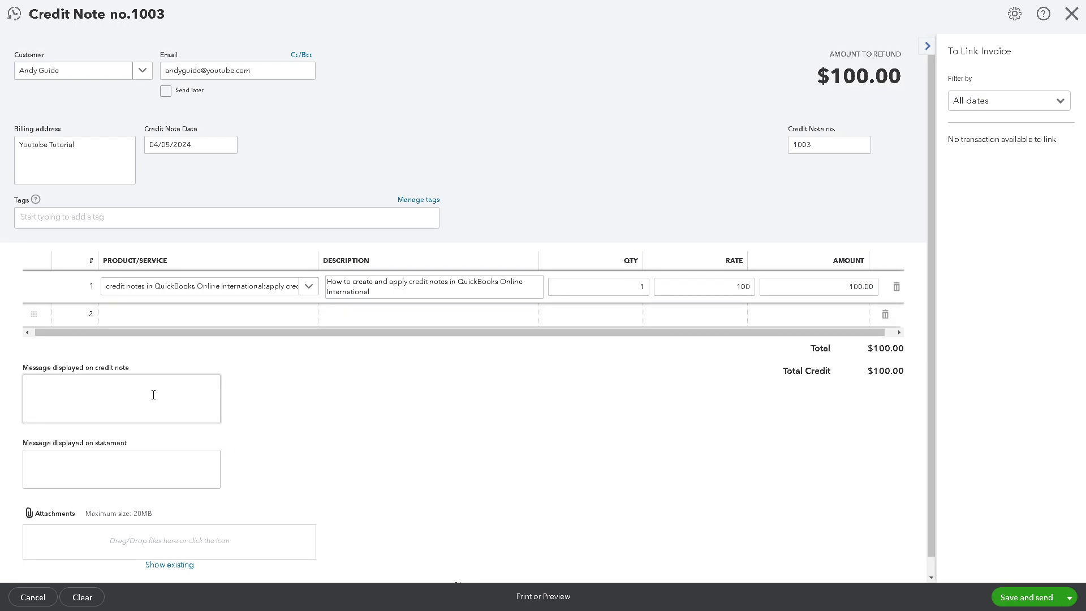
{"action": "left_click", "coordinate": [153, 395]}
{"action": "type", "text": "How to create and apply credit notes in QuickBooks Online International"}
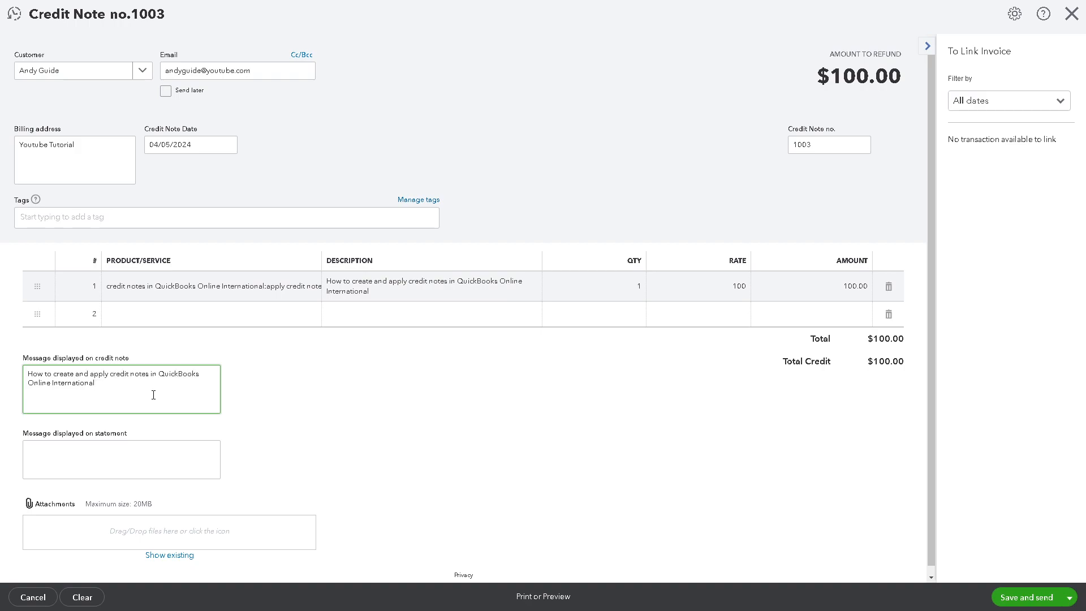
{"action": "type", "text": "How to create and apply credit notes in QuickBooks Online International"}
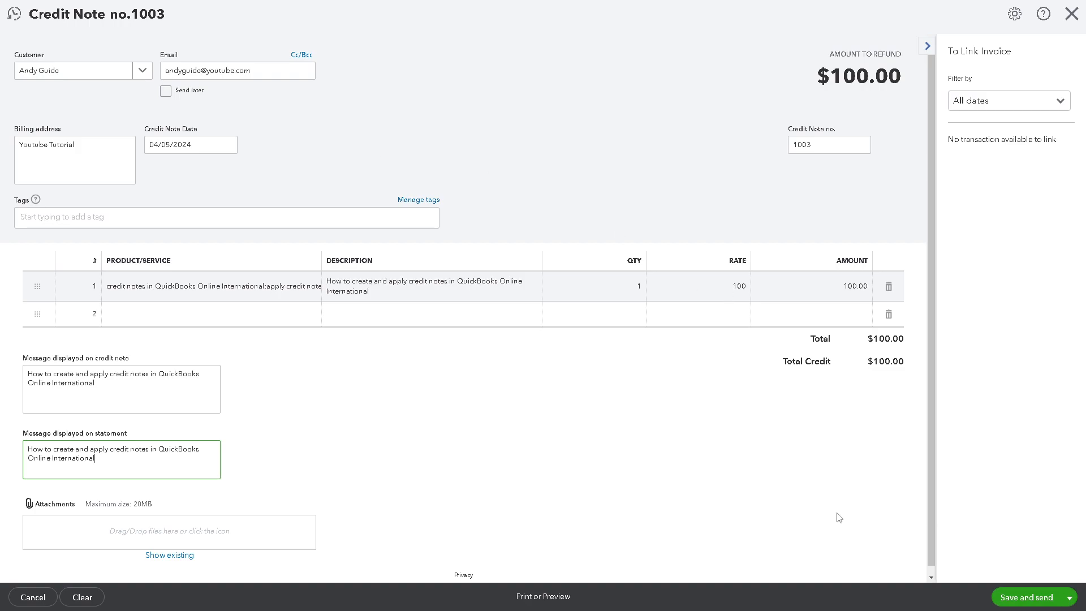
{"action": "left_click", "coordinate": [1068, 598]}
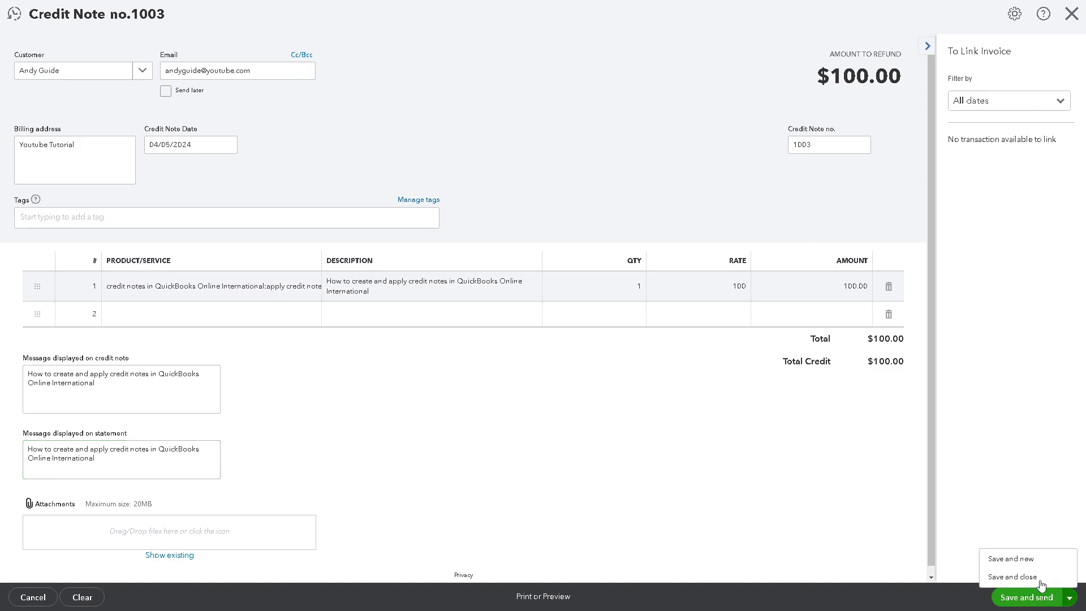
{"action": "left_click", "coordinate": [1003, 582]}
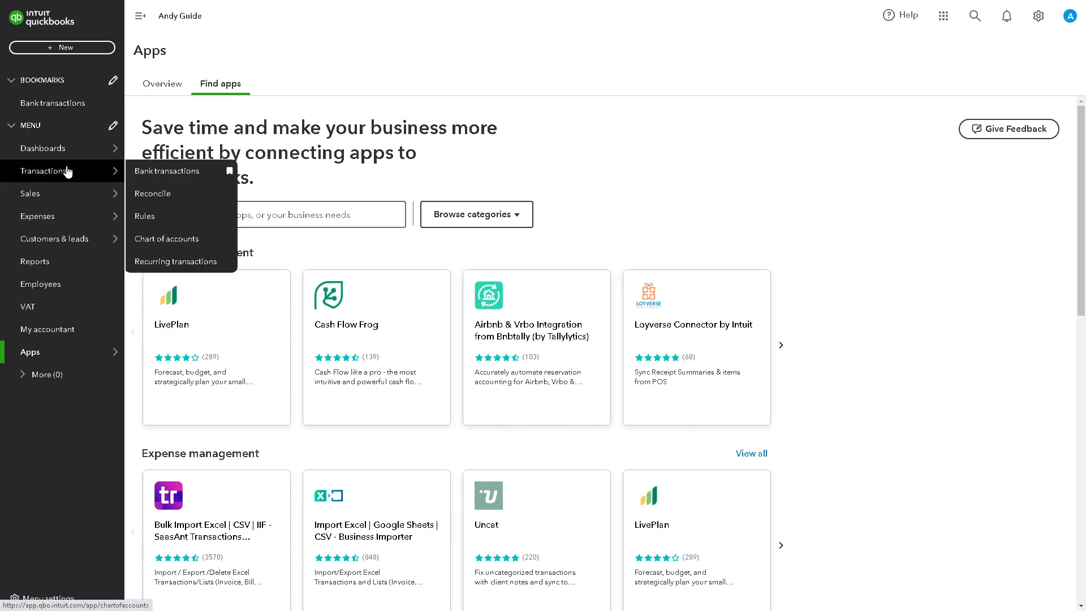
Step: Open the customer list and examine the open invoices or credits and the actions available for the customer
{"action": "mouse_move", "coordinate": [60, 238]}
{"action": "left_click", "coordinate": [150, 242]}
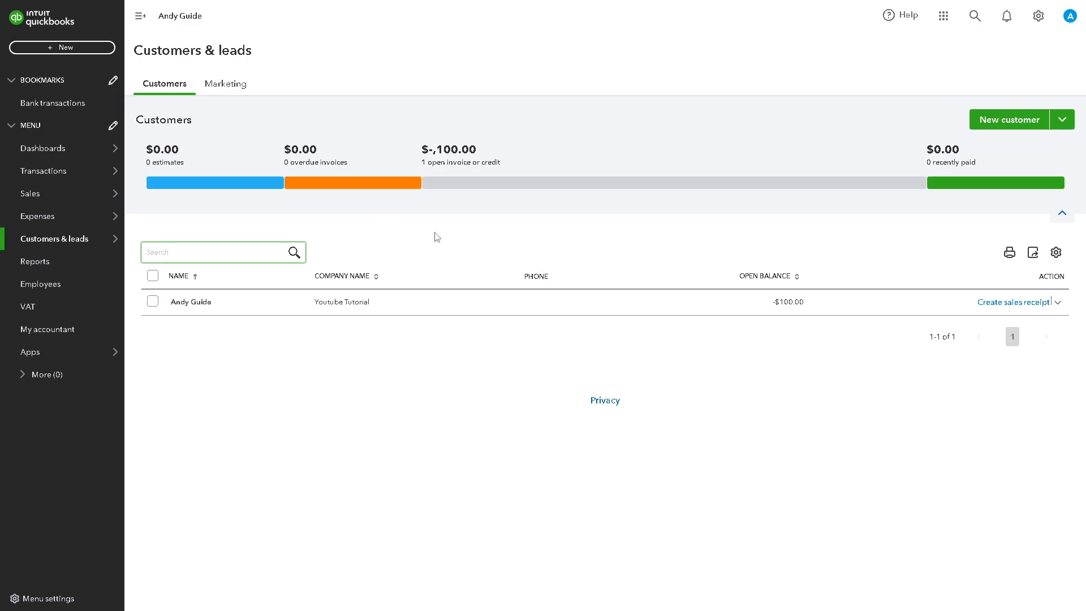
{"action": "left_click", "coordinate": [453, 161]}
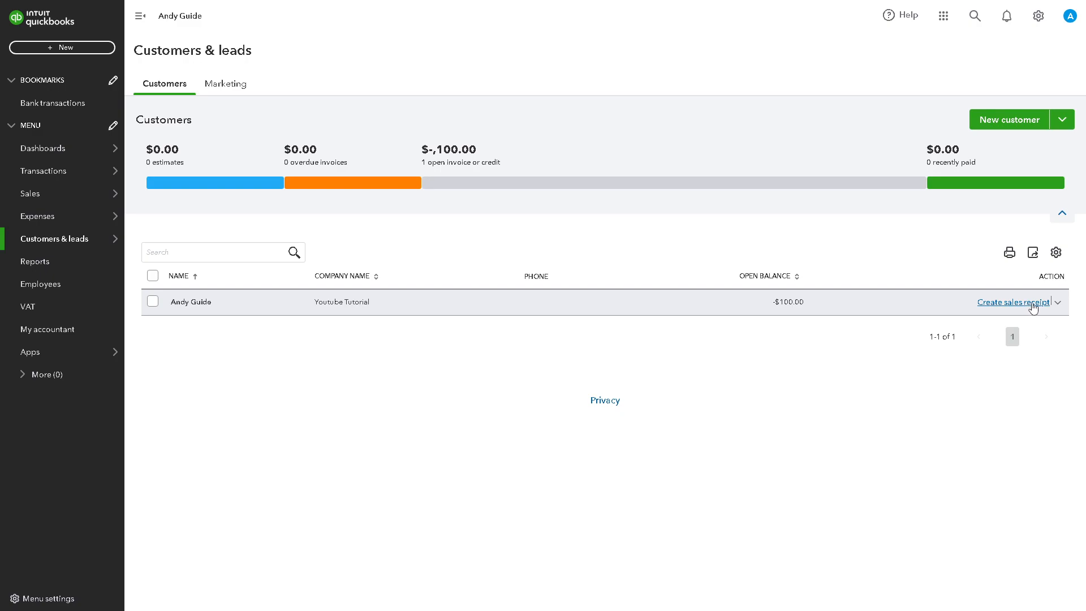
{"action": "left_click", "coordinate": [1057, 302]}
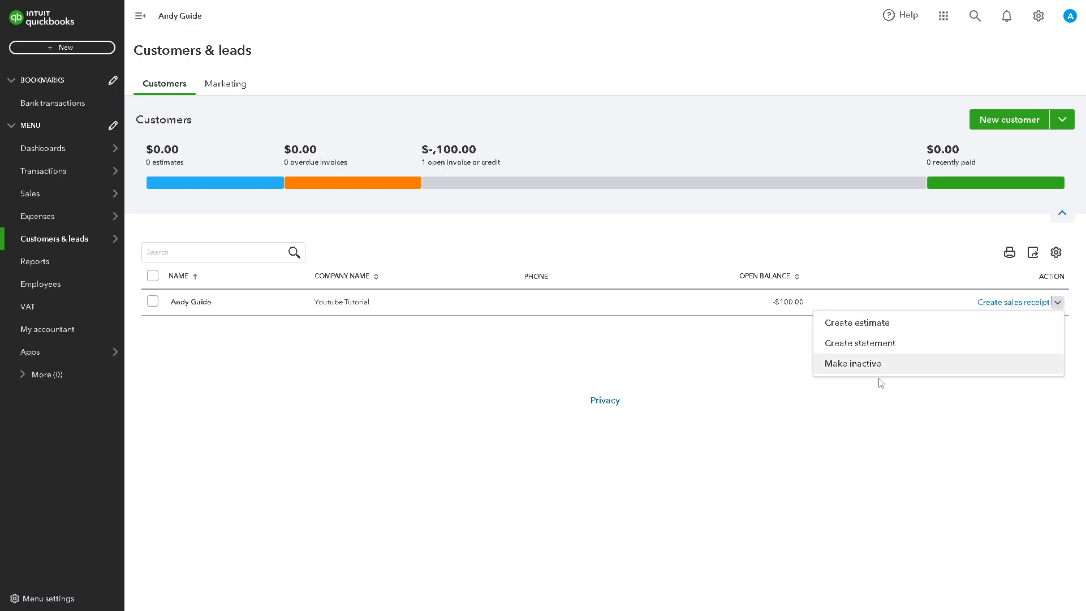
{"action": "left_click", "coordinate": [686, 353]}
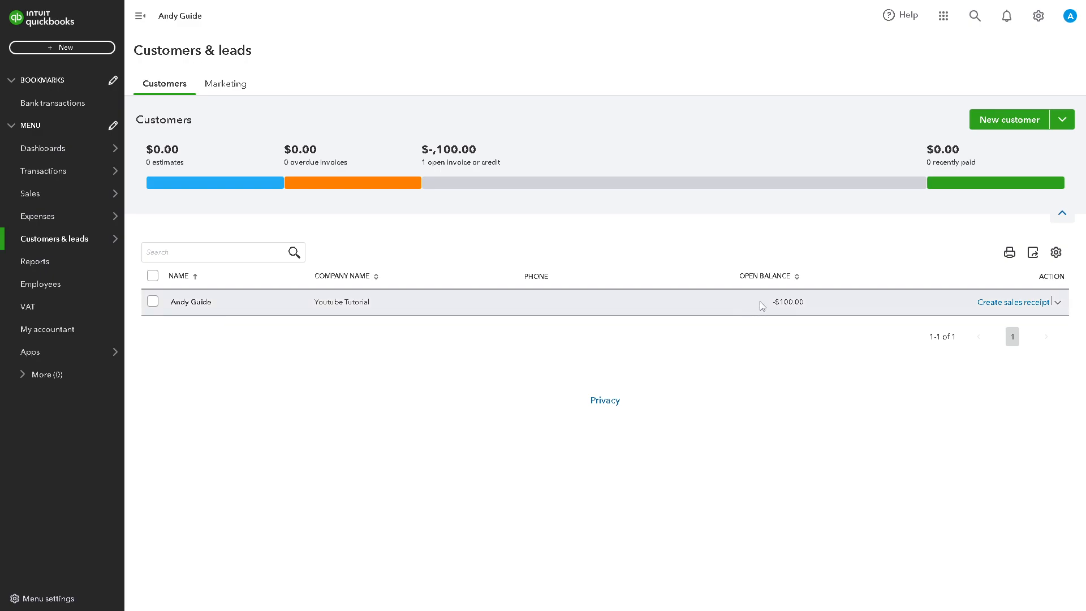